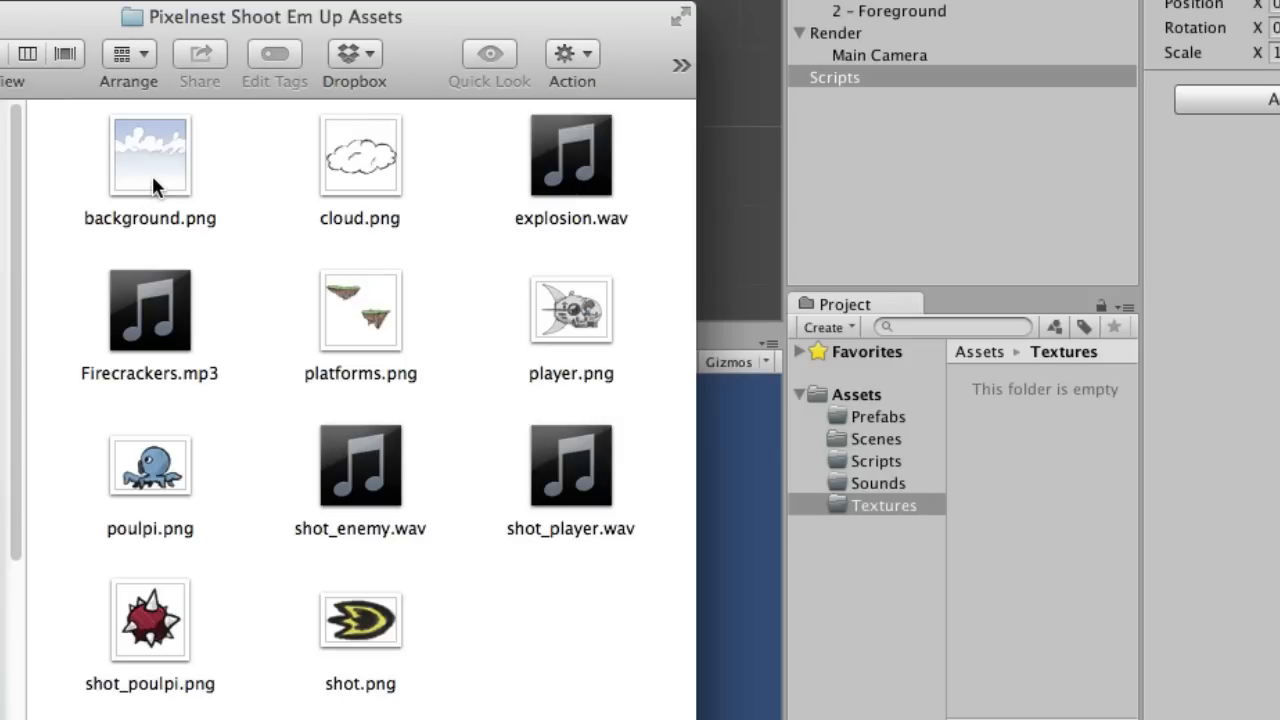
Step: Import background.png from the Pixelnest Shoot Em Up Assets folder into the project's Textures folder and show its import settings
left_click_drag(152, 168, 896, 511)
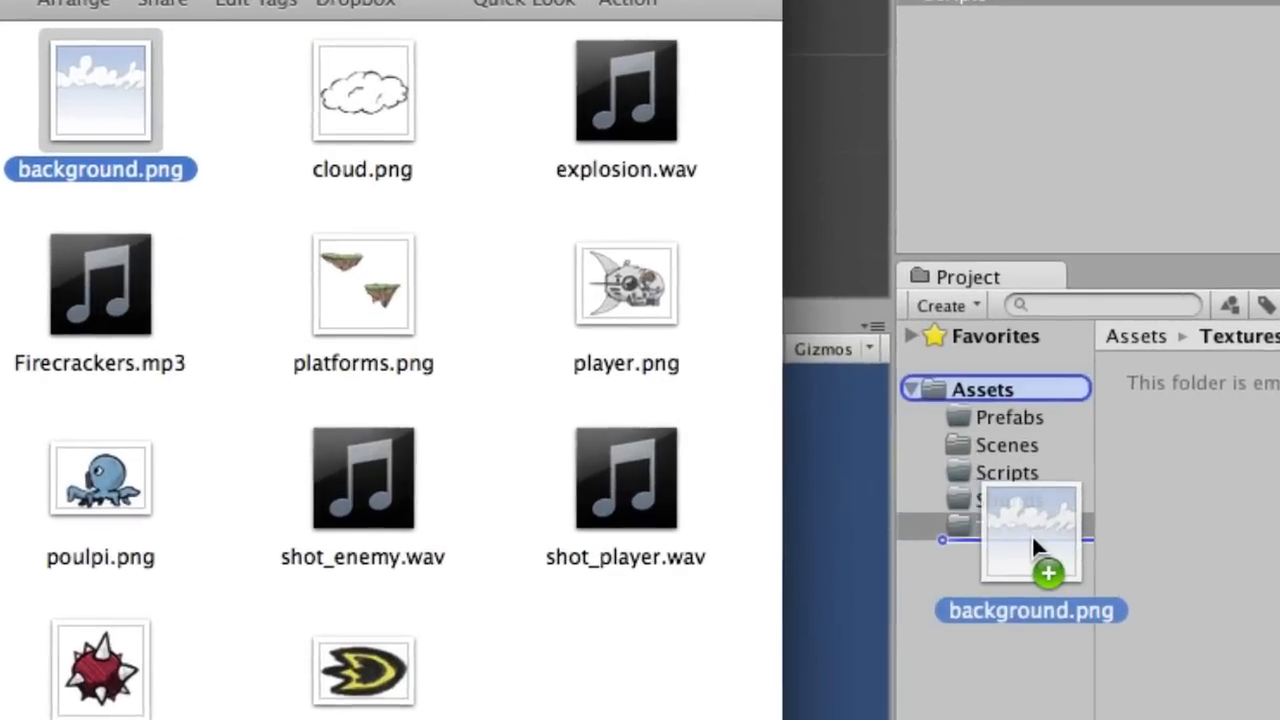
left_click_drag(1031, 534, 1072, 533)
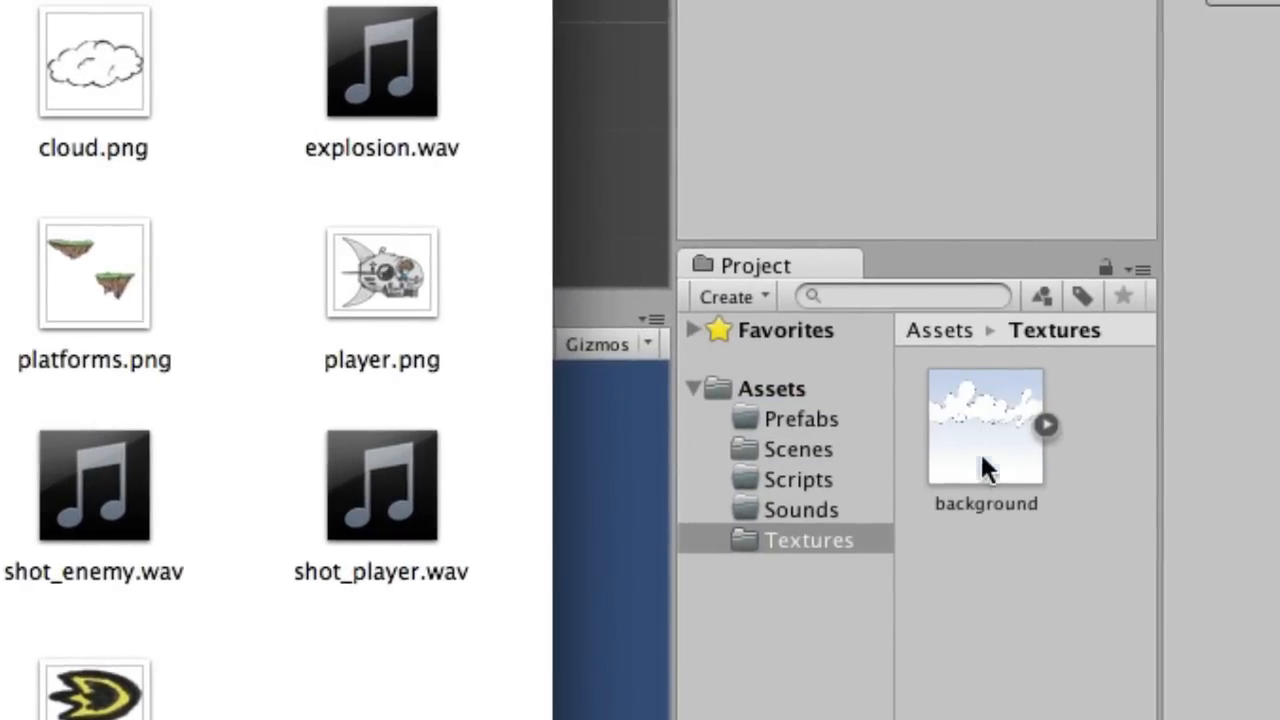
left_click(982, 440)
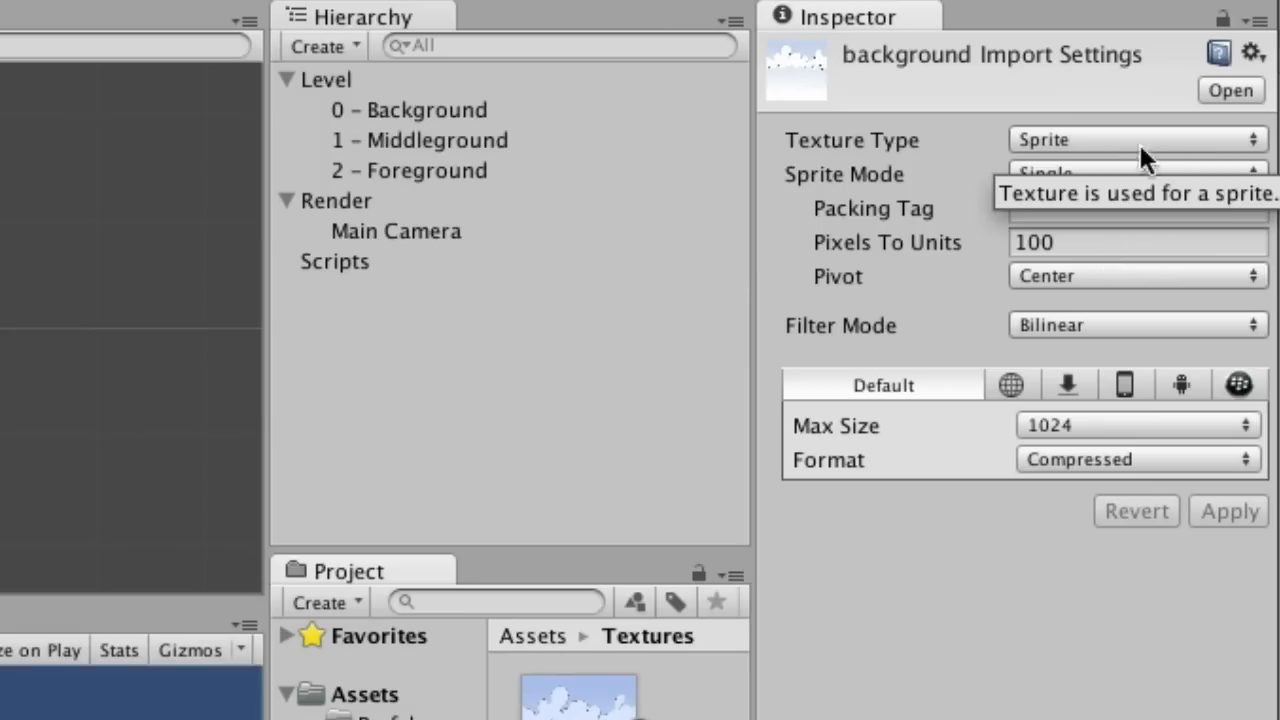
Step: Try the Texture type on the background image, return it to Sprite and apply the import settings
left_click(1086, 140)
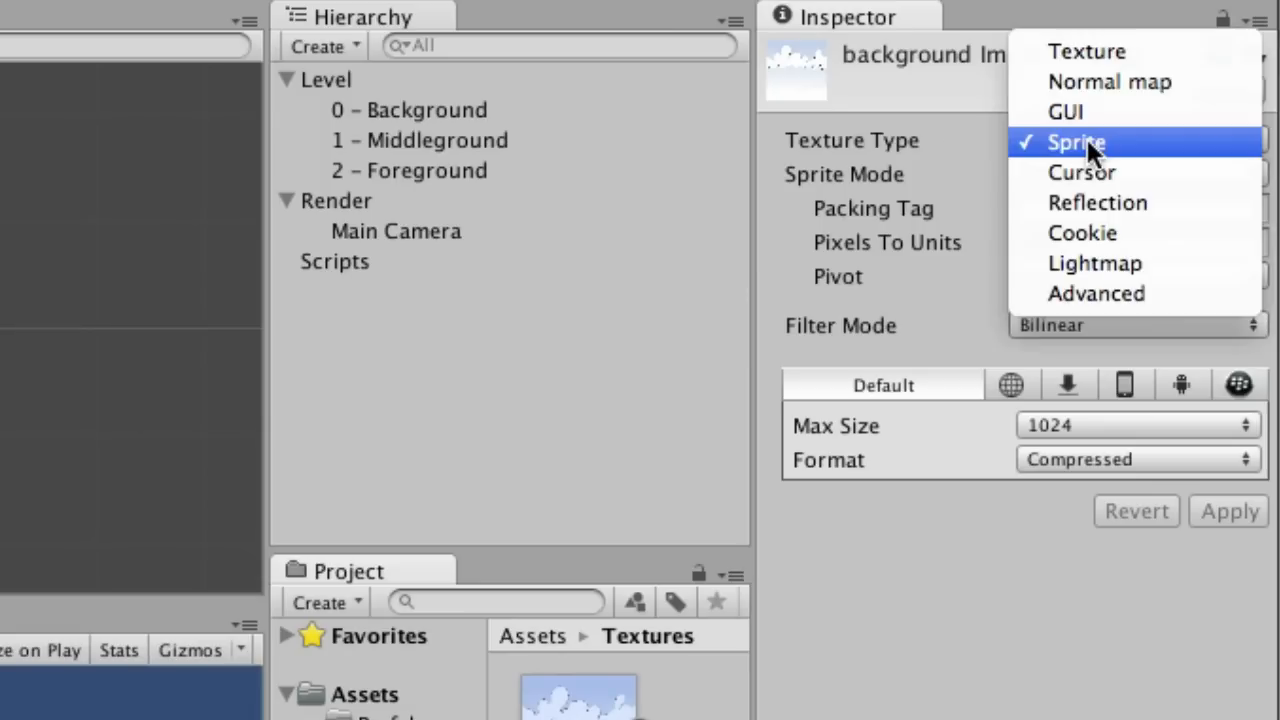
left_click(1092, 53)
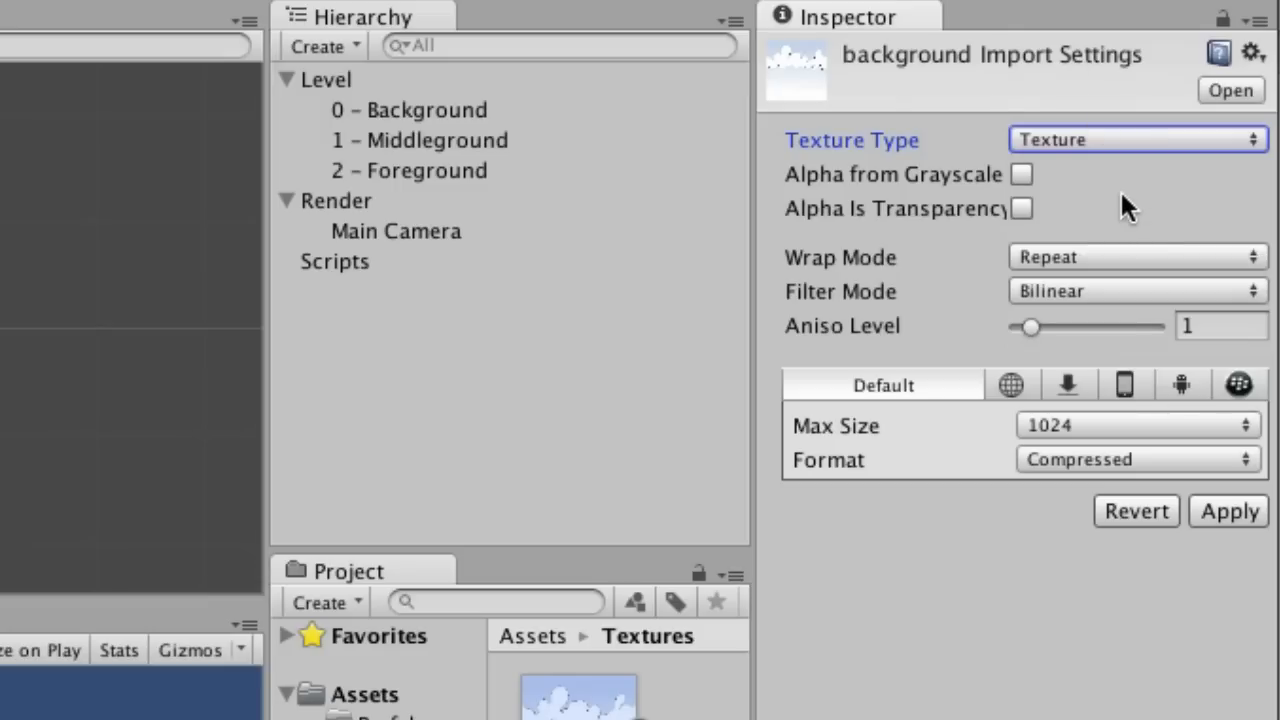
left_click(1123, 141)
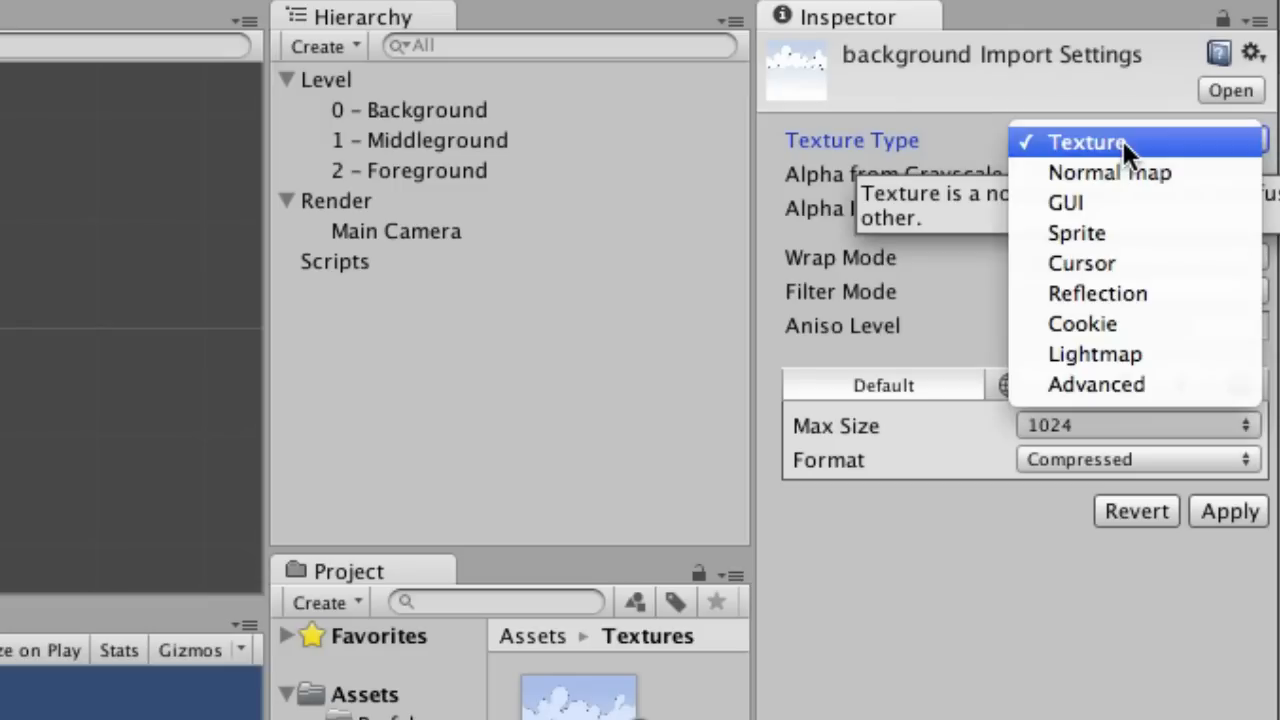
left_click(1092, 233)
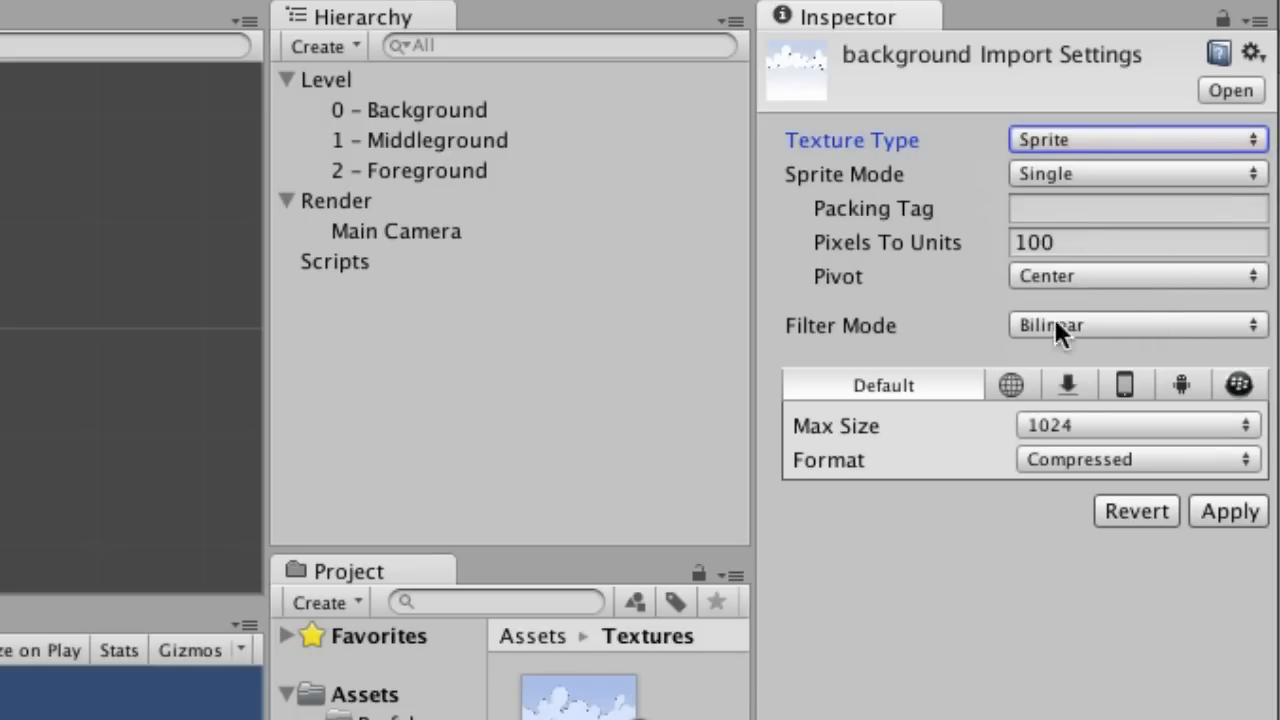
left_click(1228, 515)
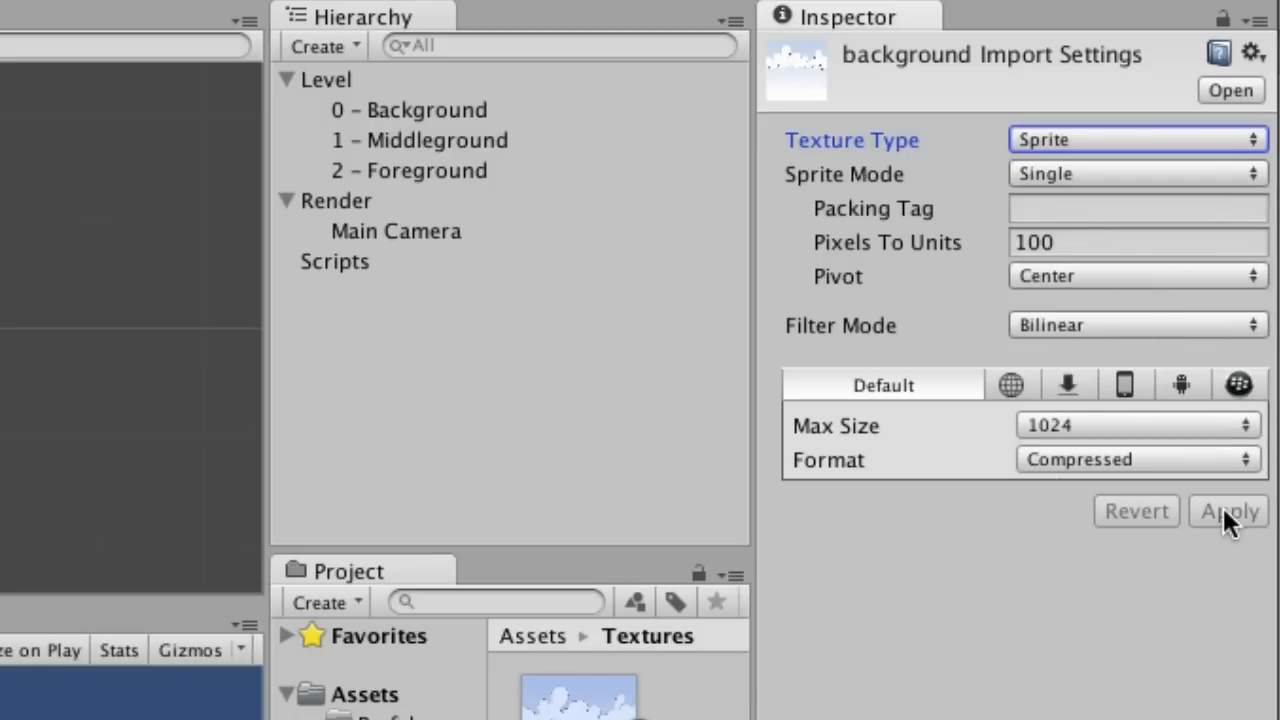
Step: Create a new sprite object in the scene with nothing else selected
left_click(340, 325)
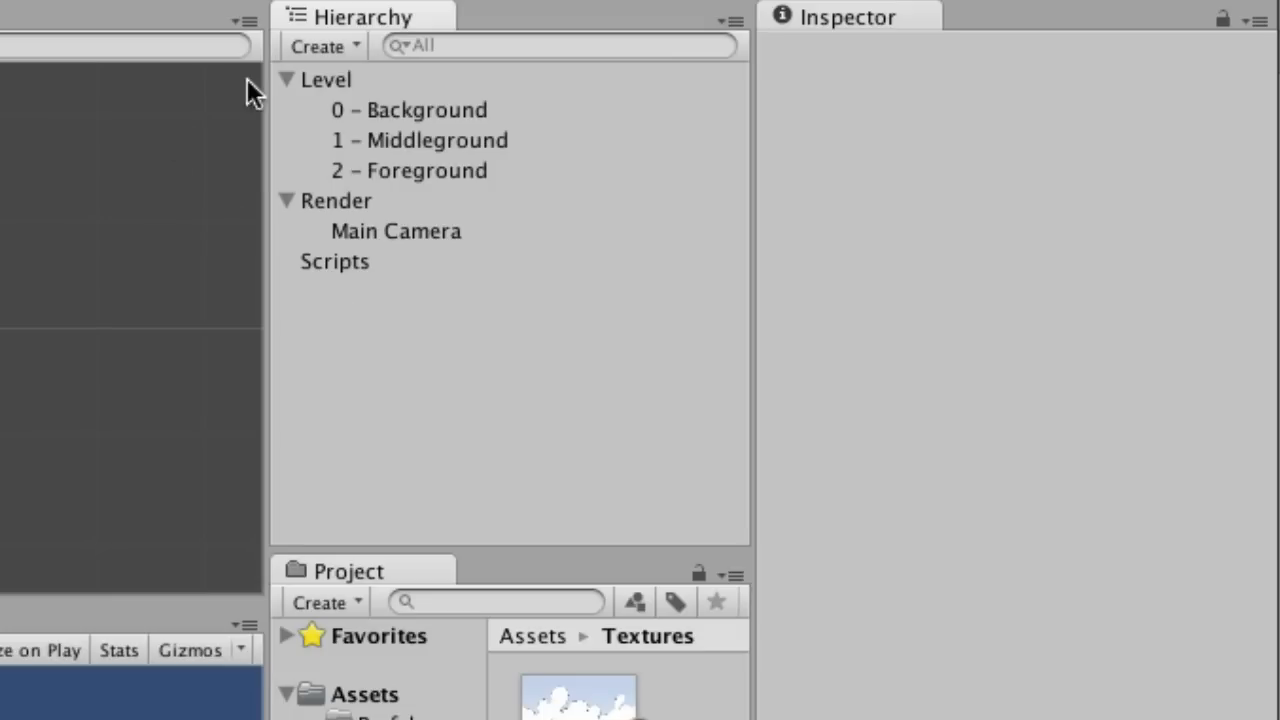
left_click(337, 47)
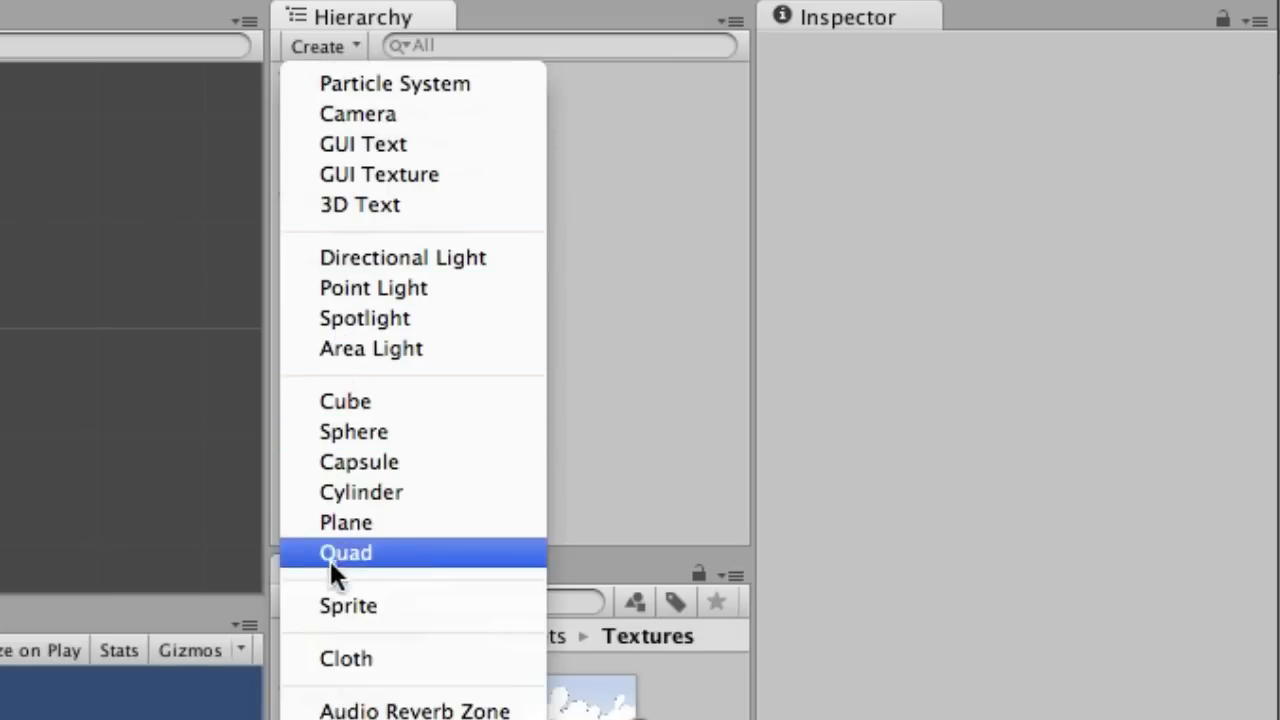
left_click(583, 375)
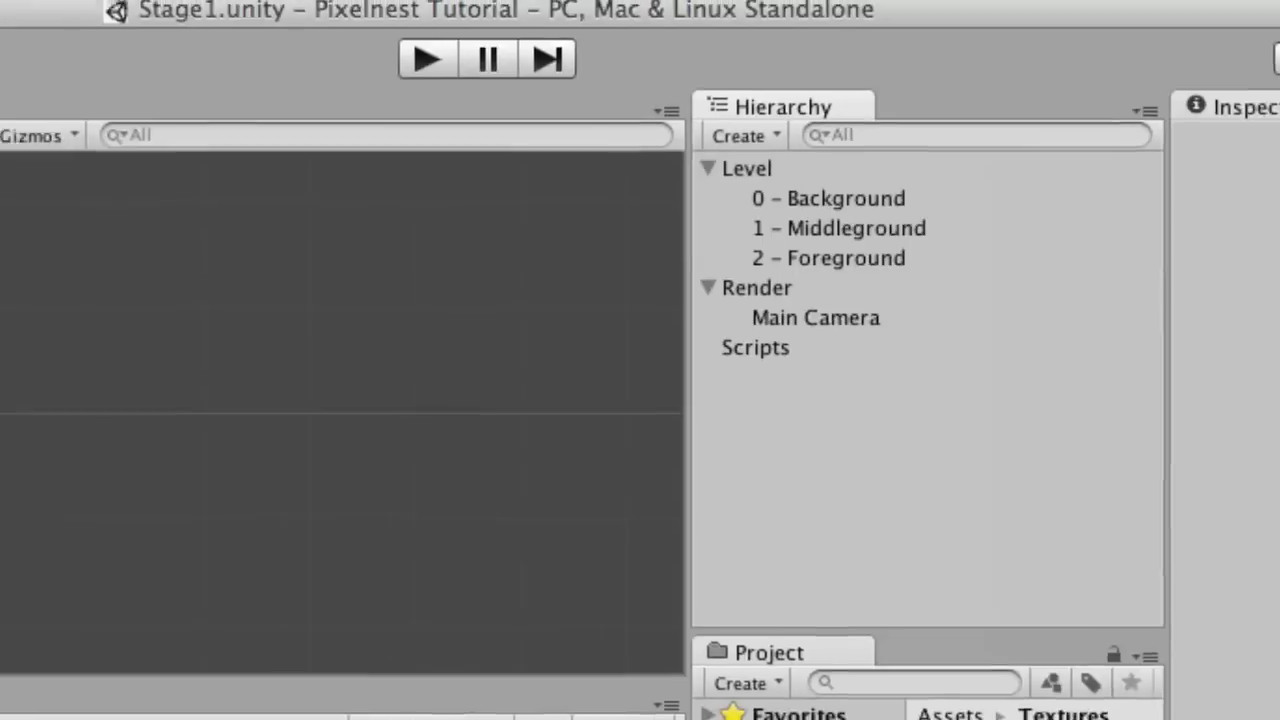
left_click(126, 10)
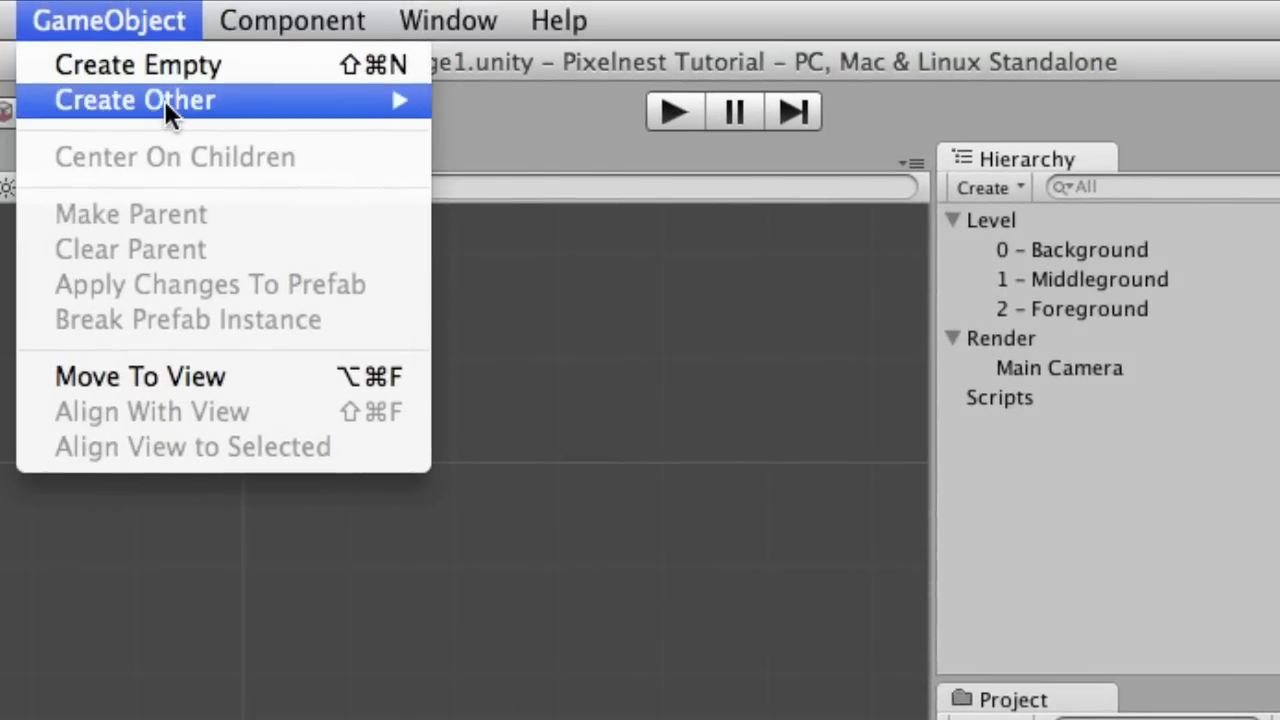
mouse_move(166, 102)
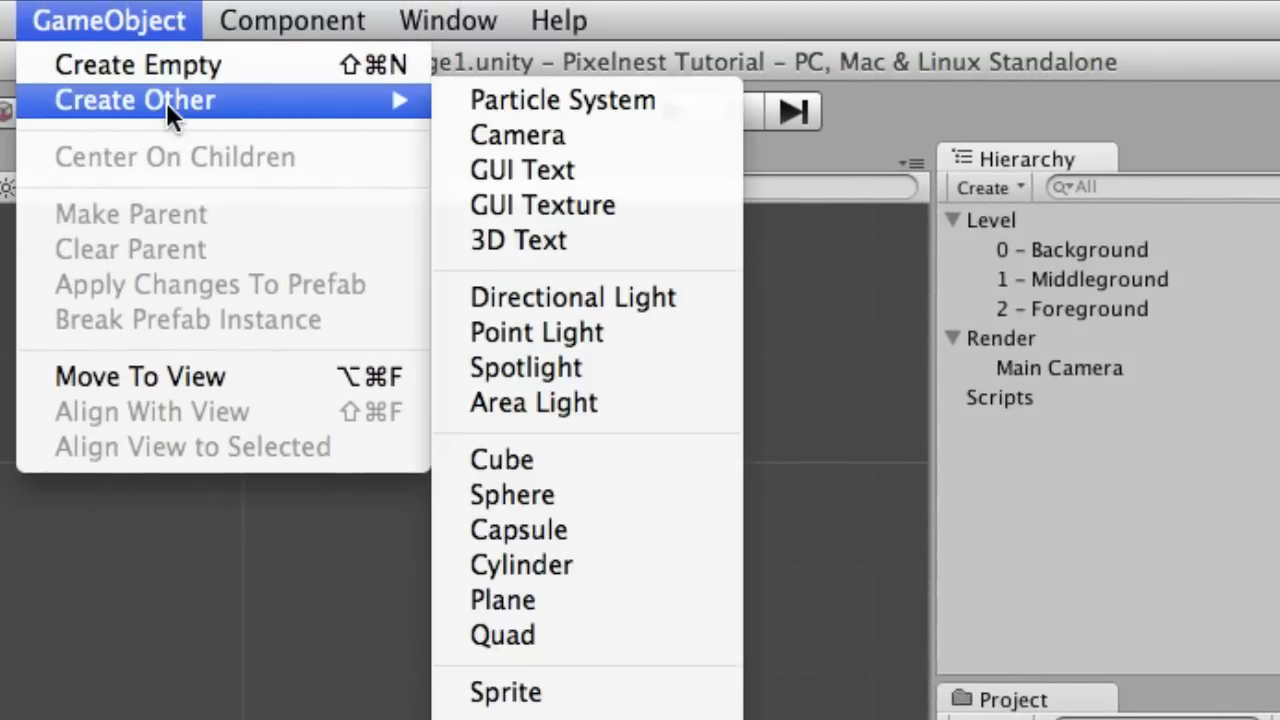
left_click(530, 700)
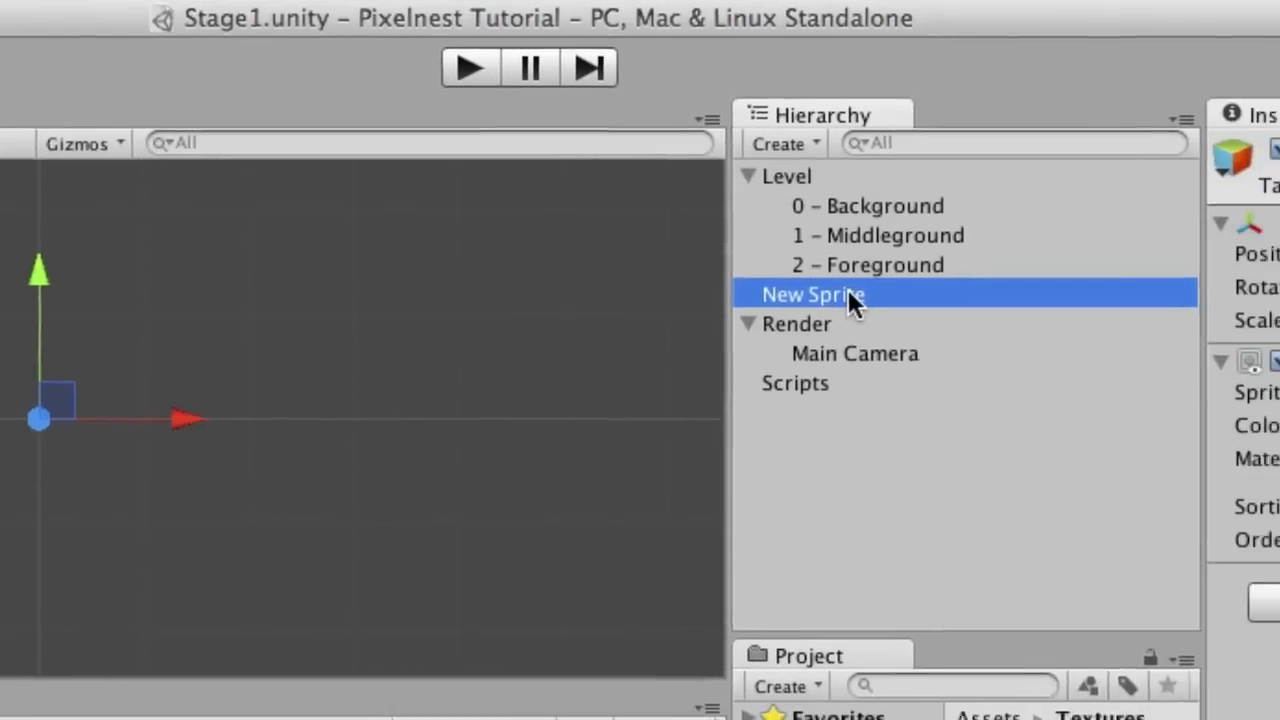
Step: Rename the new sprite object as Background
left_click(1048, 340)
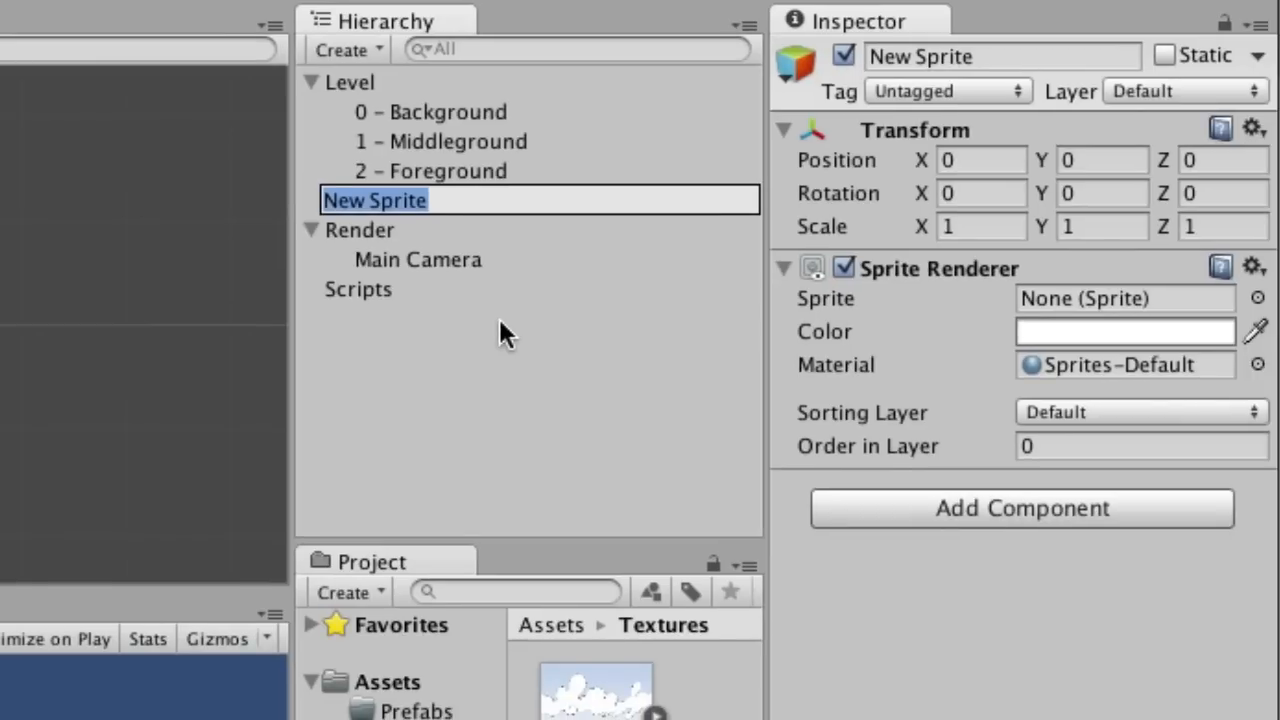
type("Background")
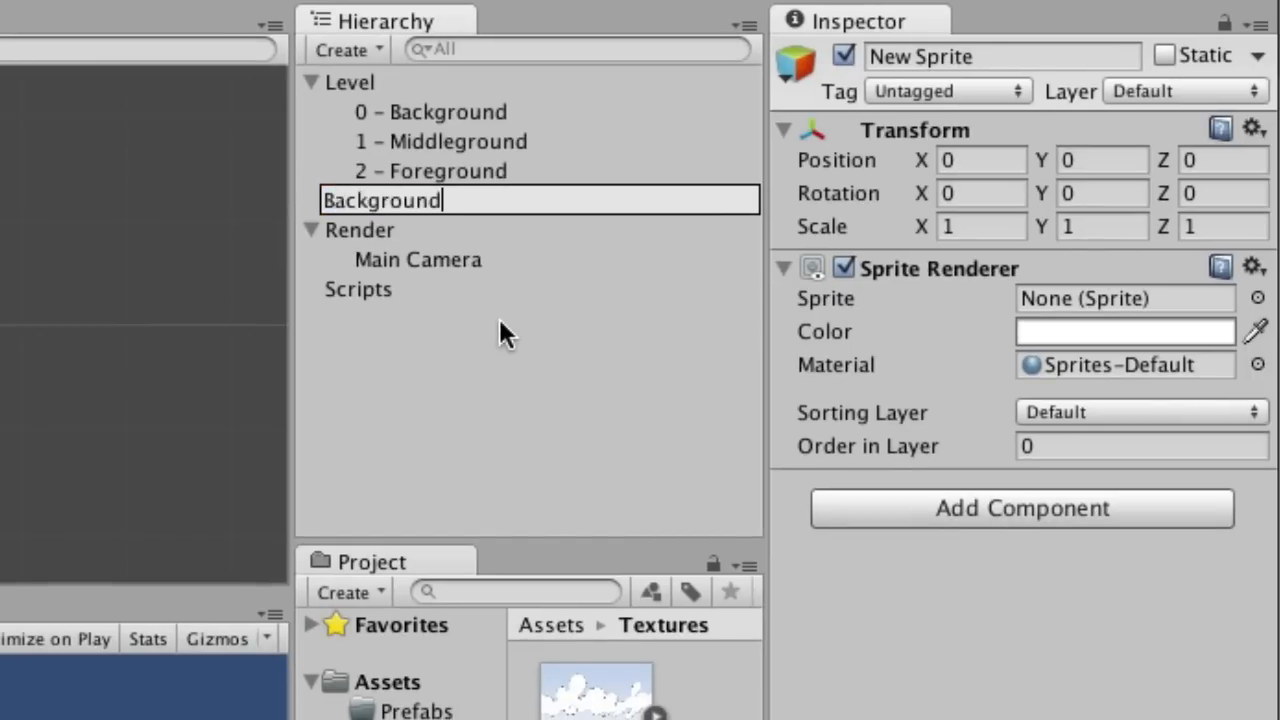
key("Return")
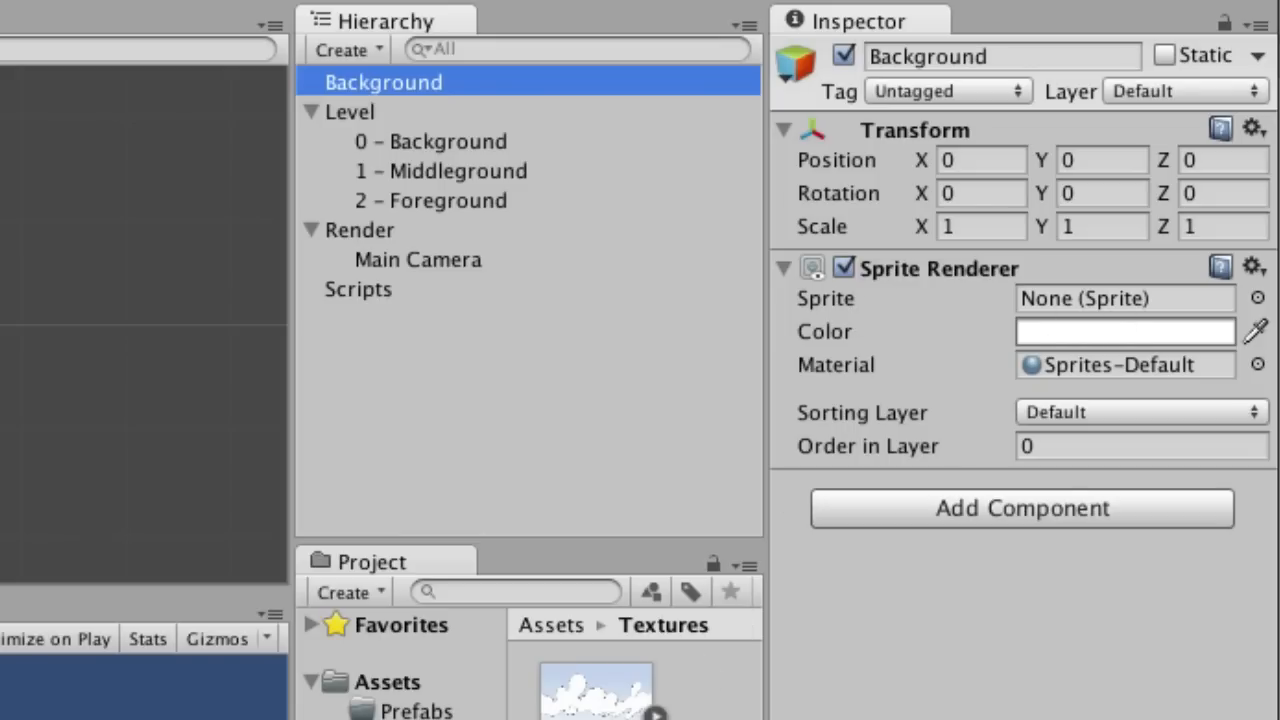
Step: Assign the background image to the Background object's Sprite Renderer and review the Scene and Assets choices for its sprite
left_click_drag(596, 690, 1078, 296)
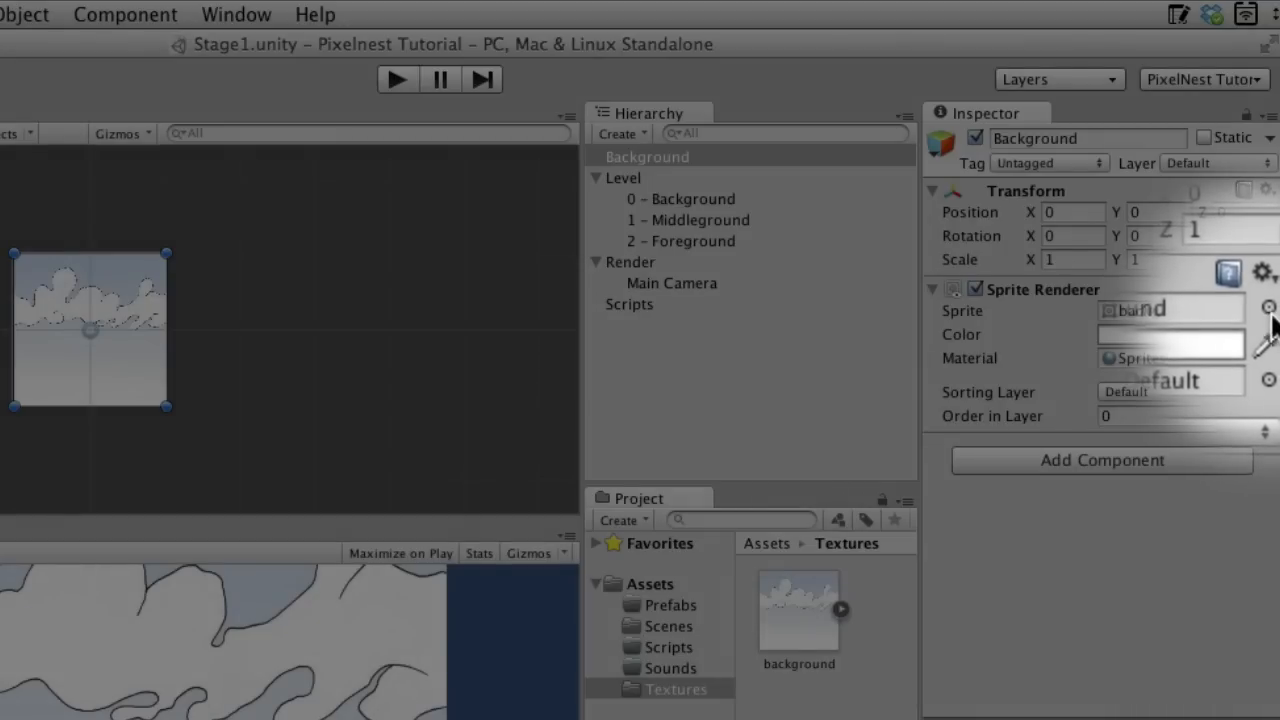
left_click(1269, 311)
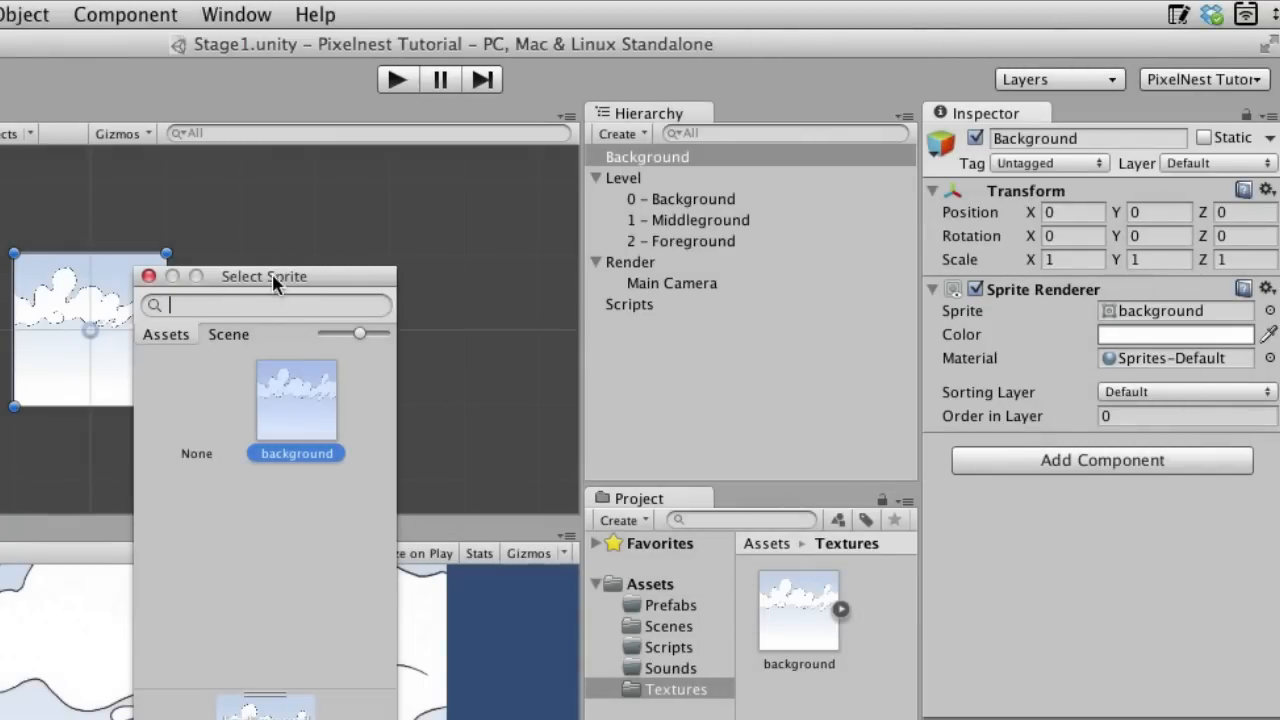
left_click(236, 336)
left_click(170, 335)
left_click(148, 276)
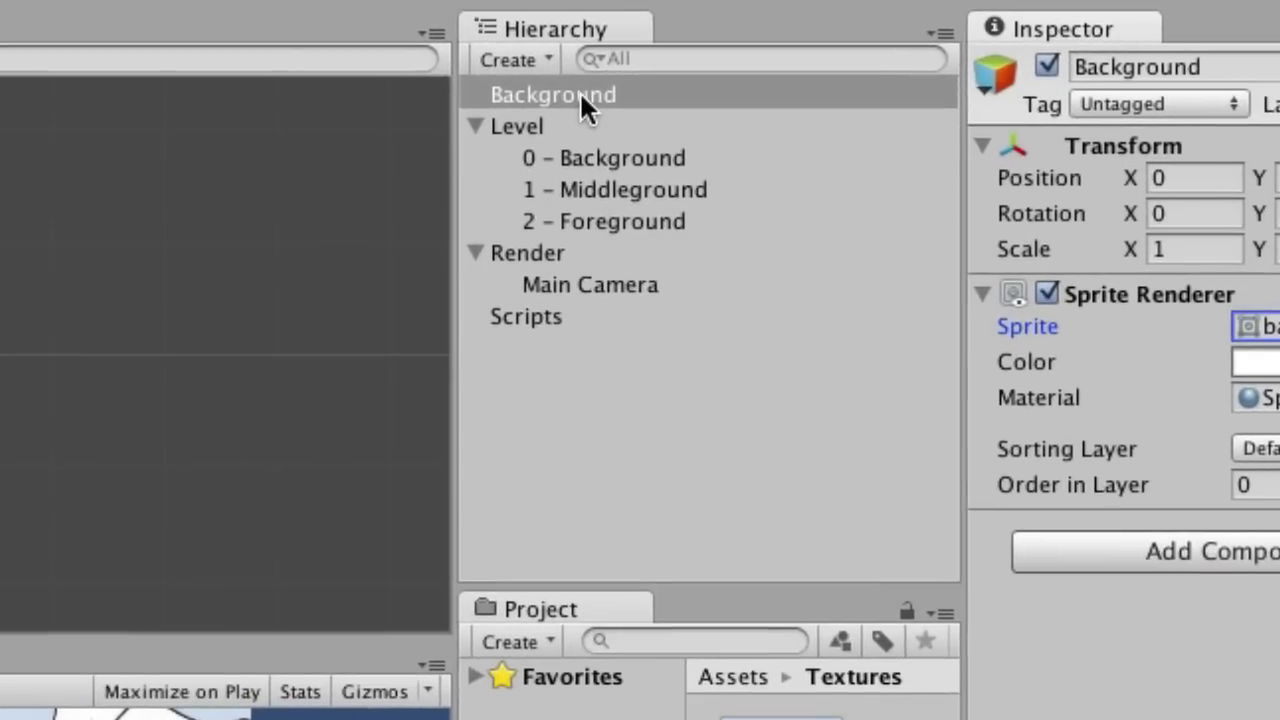
Step: Make the Background sprite a child of the 0 - Background object and expand that parent
left_click(581, 96)
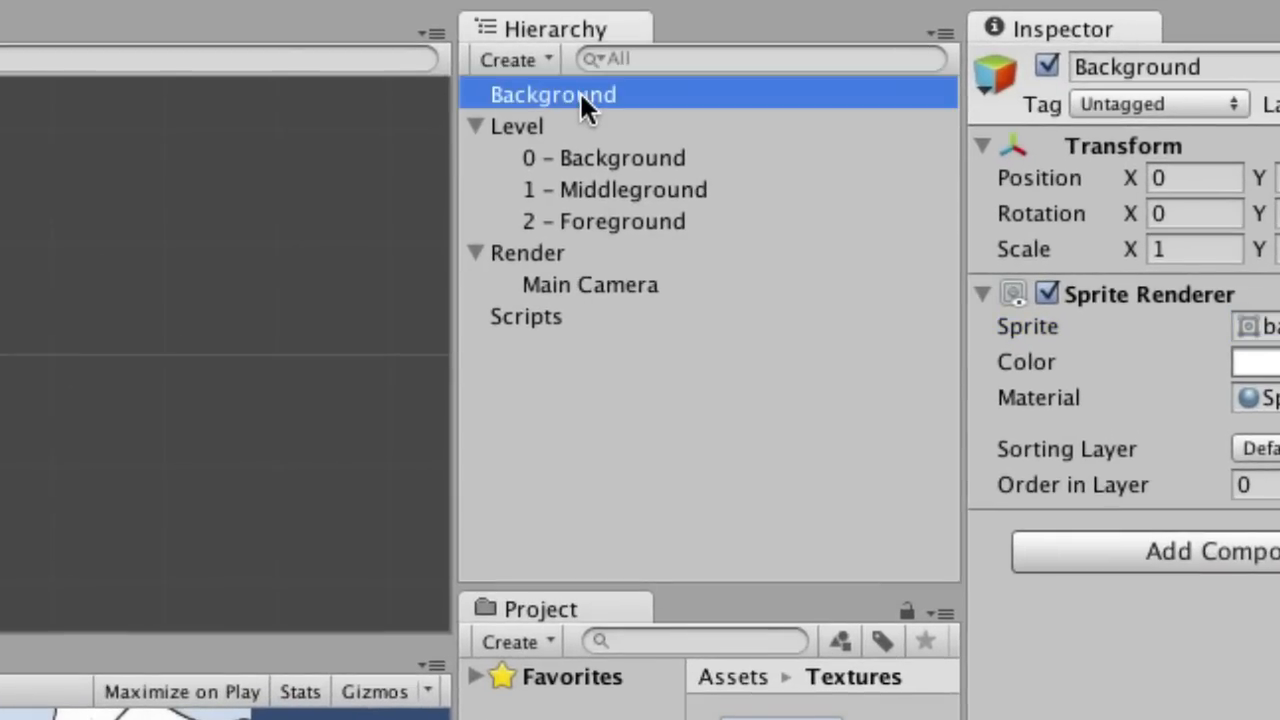
left_click_drag(581, 96, 605, 159)
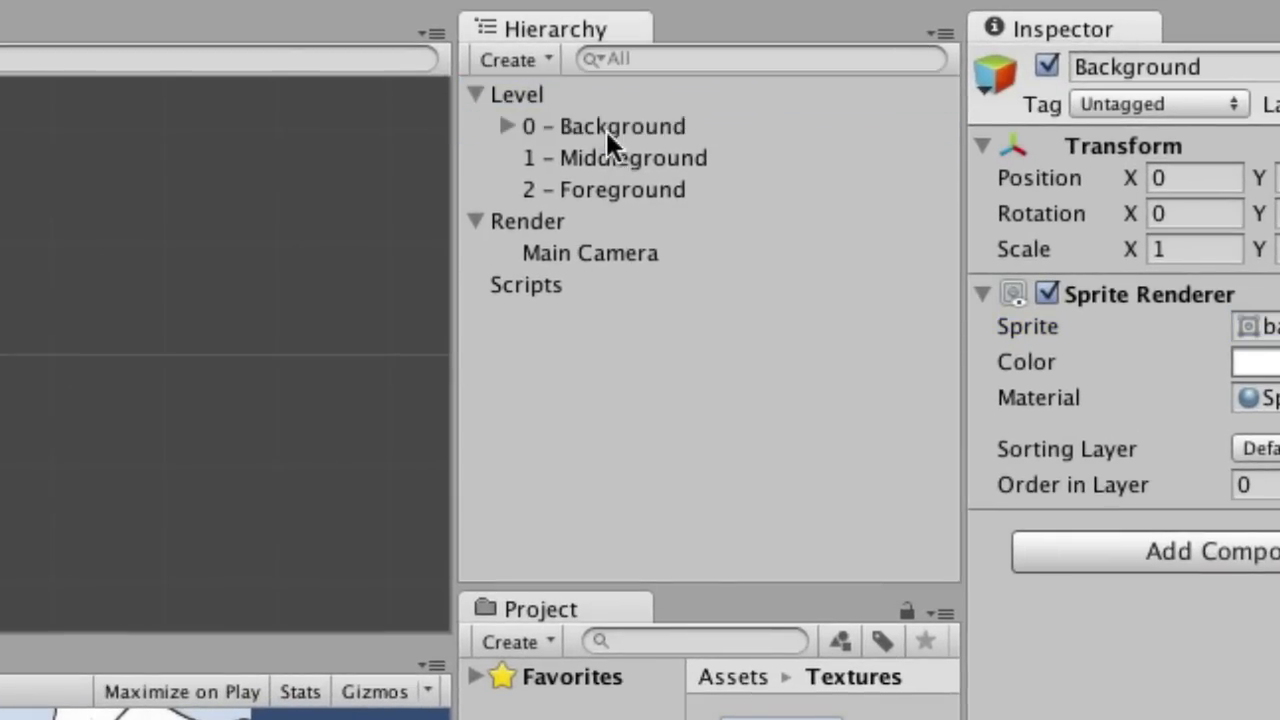
left_click(506, 125)
left_click(652, 158)
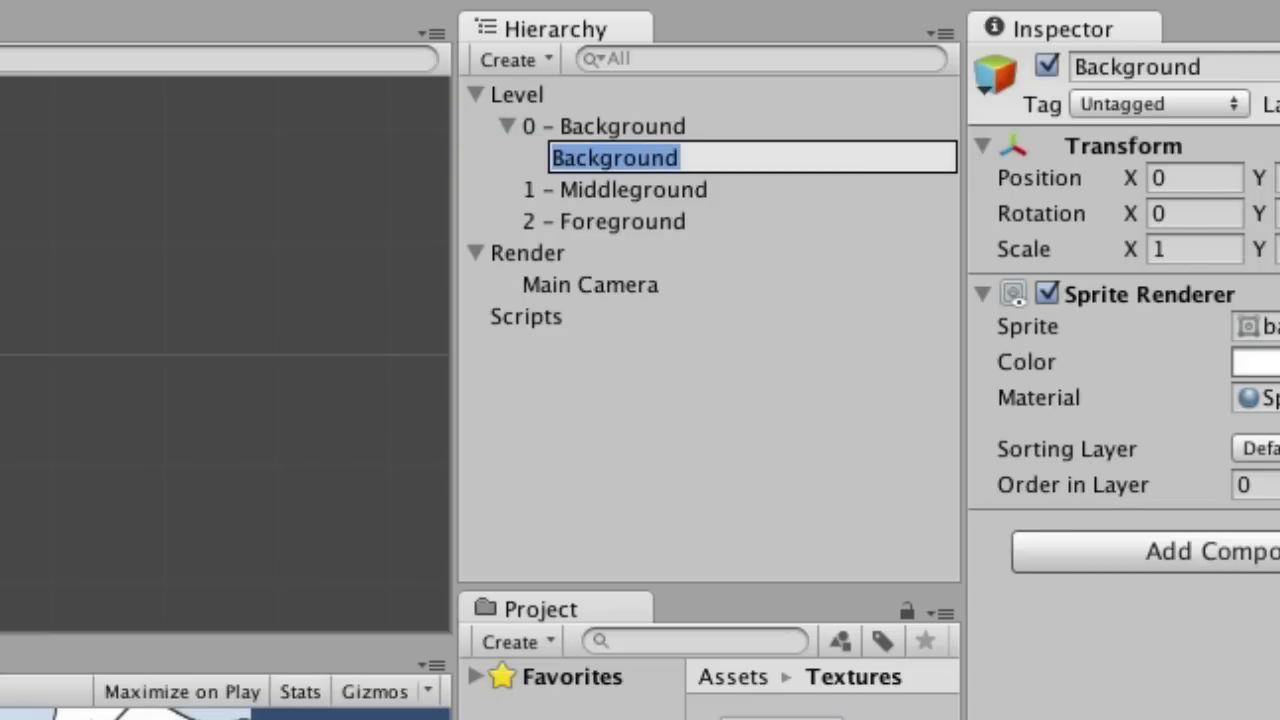
key("Return")
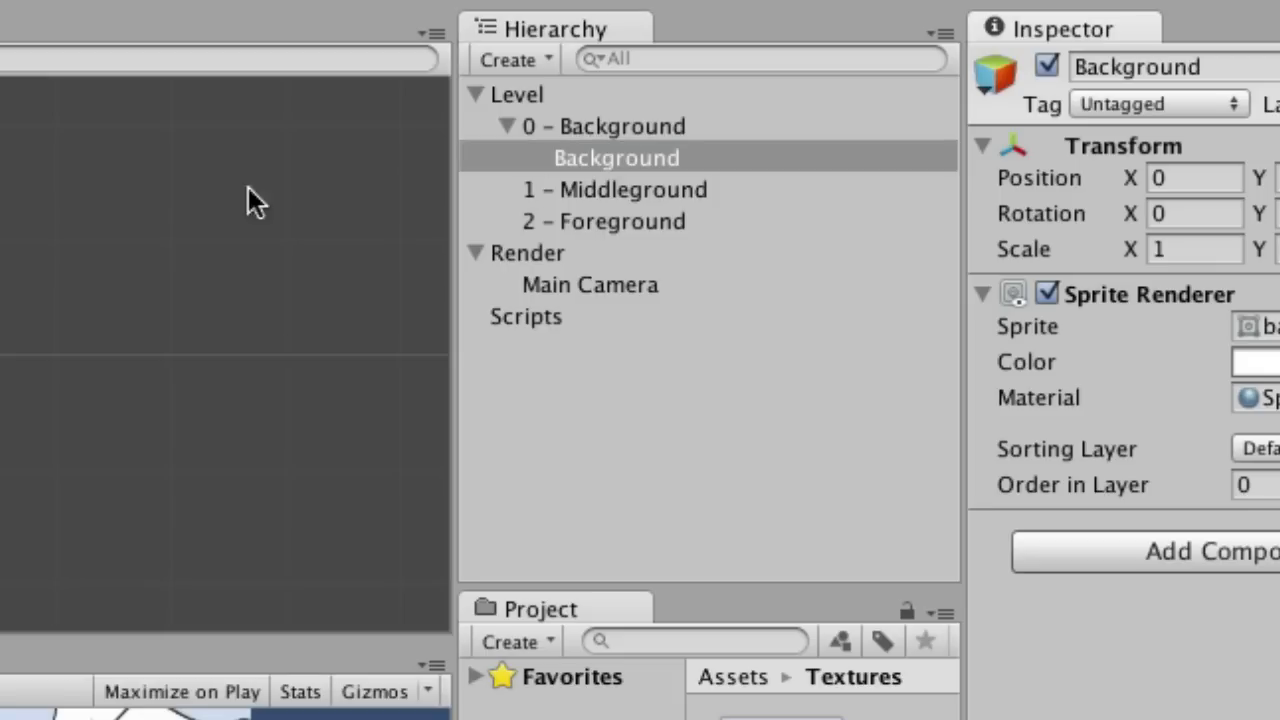
Step: Duplicate the Background sprite, set the copy's X position to 20 and inspect the seam between the two images
right_click(601, 152)
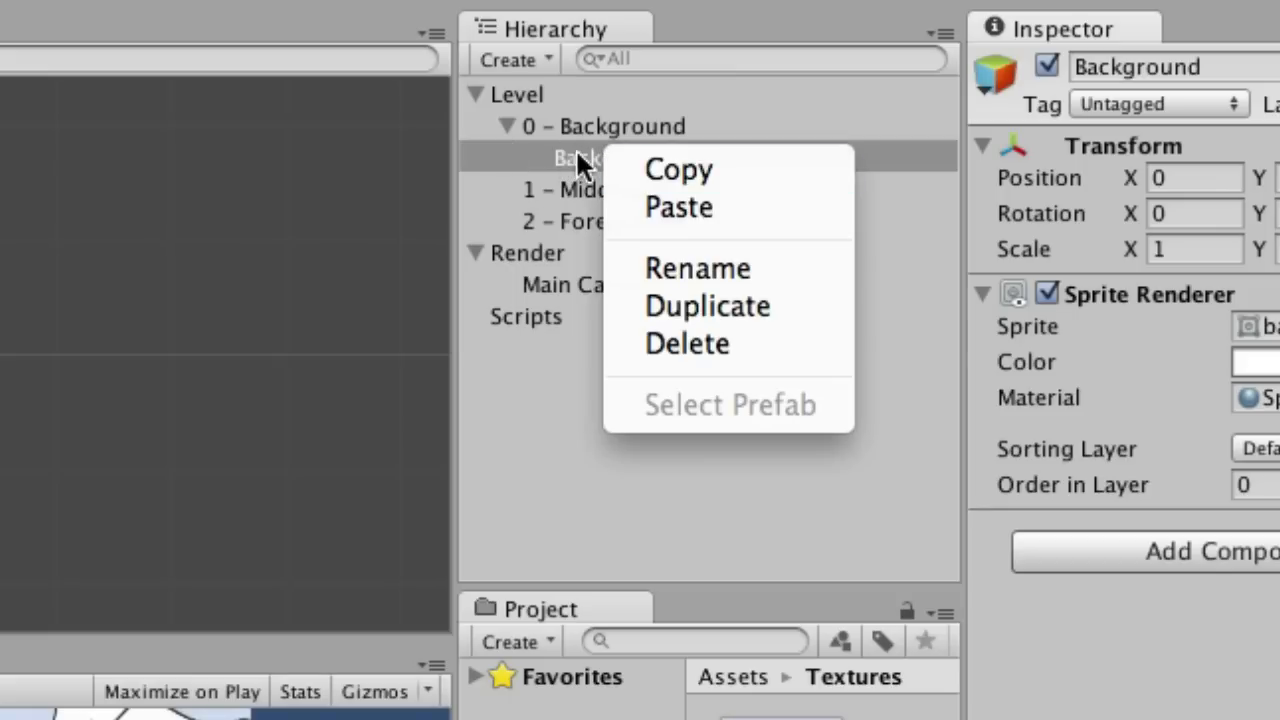
left_click(706, 312)
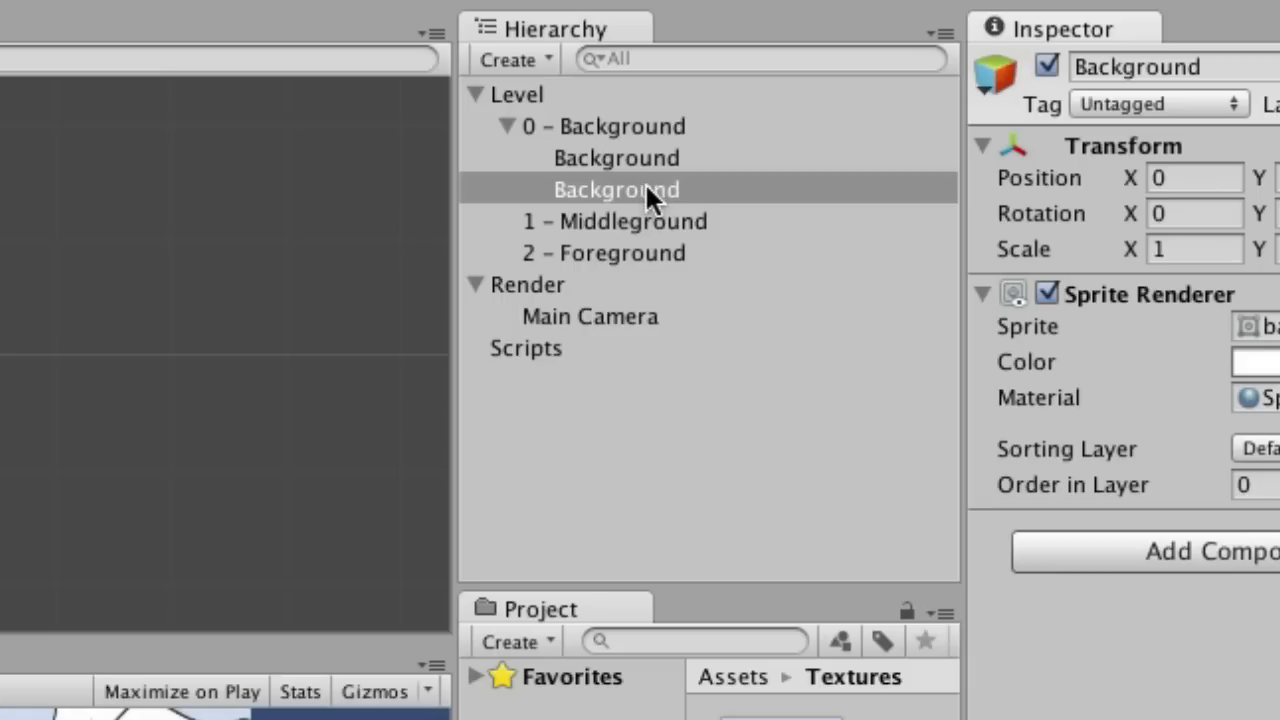
left_click(1140, 177)
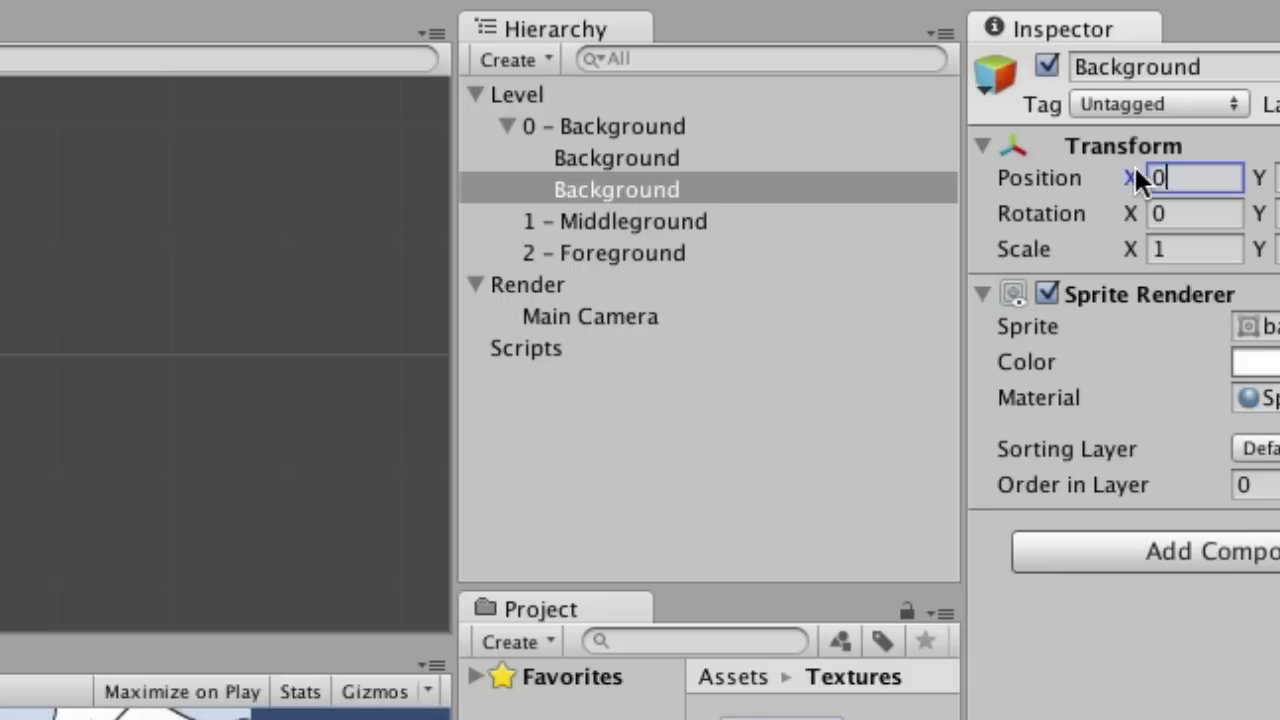
type("20")
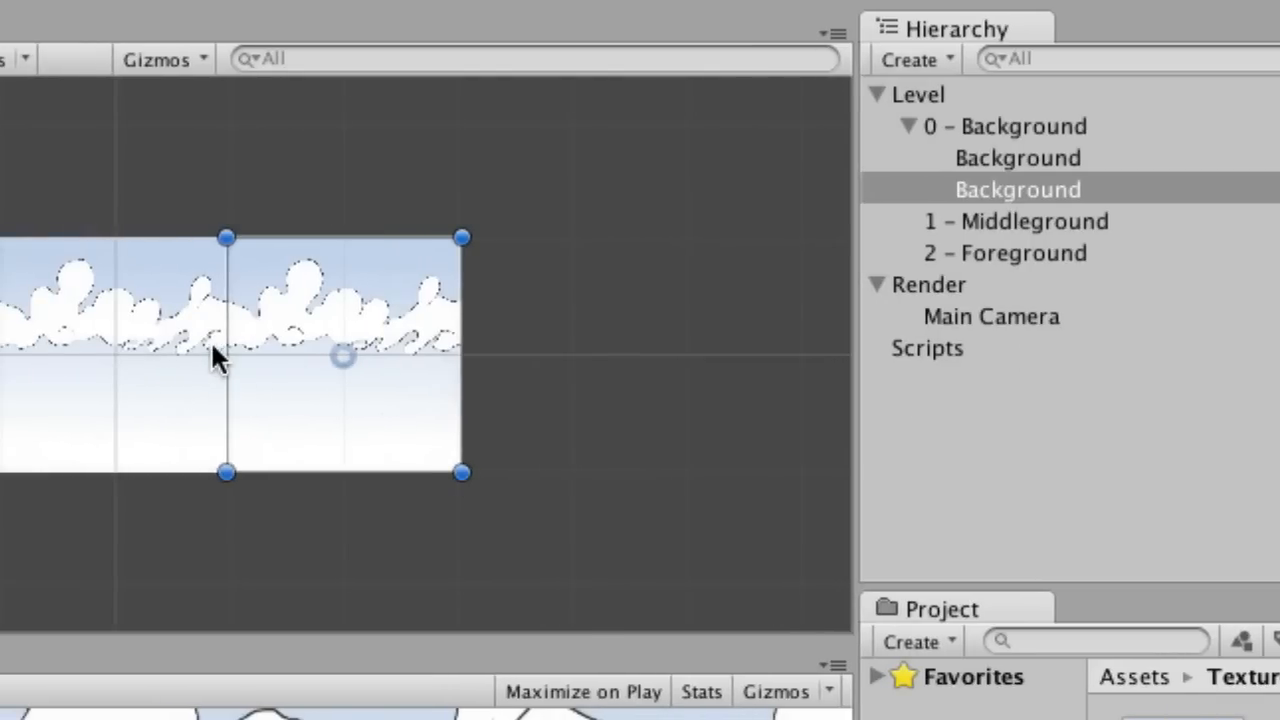
scroll(214, 352, "up", 8)
scroll(54, 284, "up", 1)
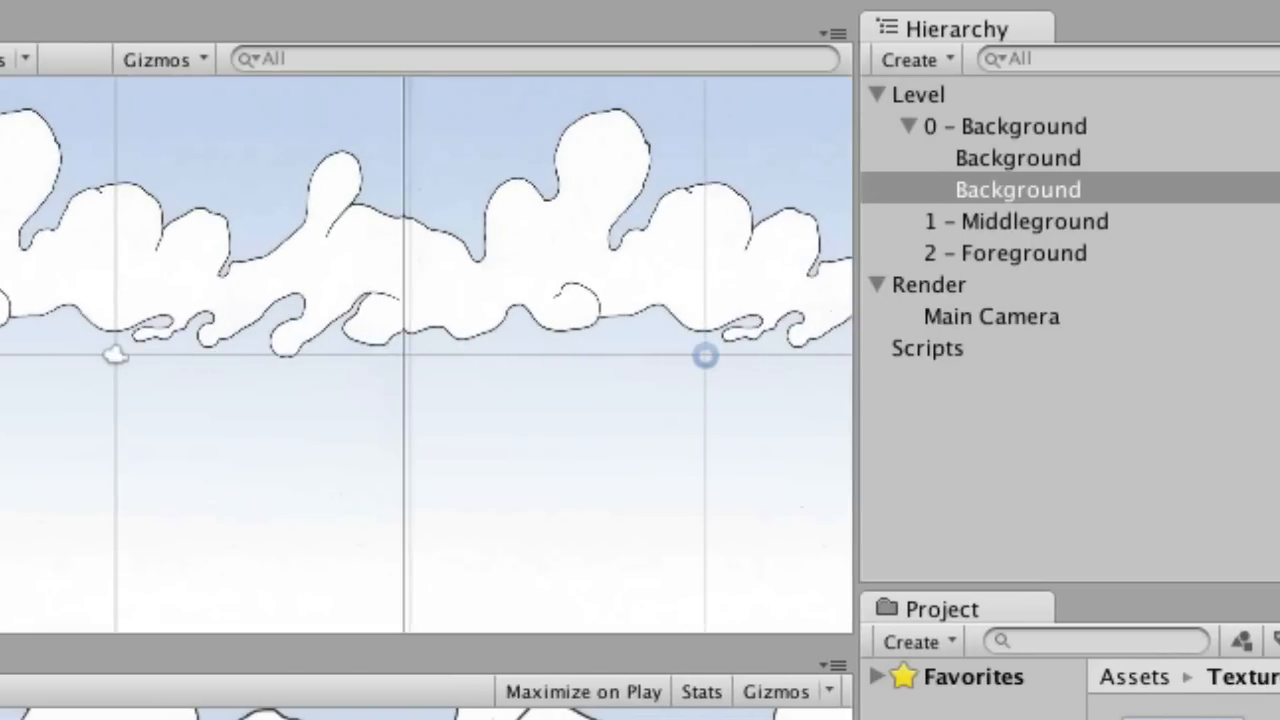
scroll(54, 284, "down", 1)
left_click_drag(260, 384, 5, 402, "alt")
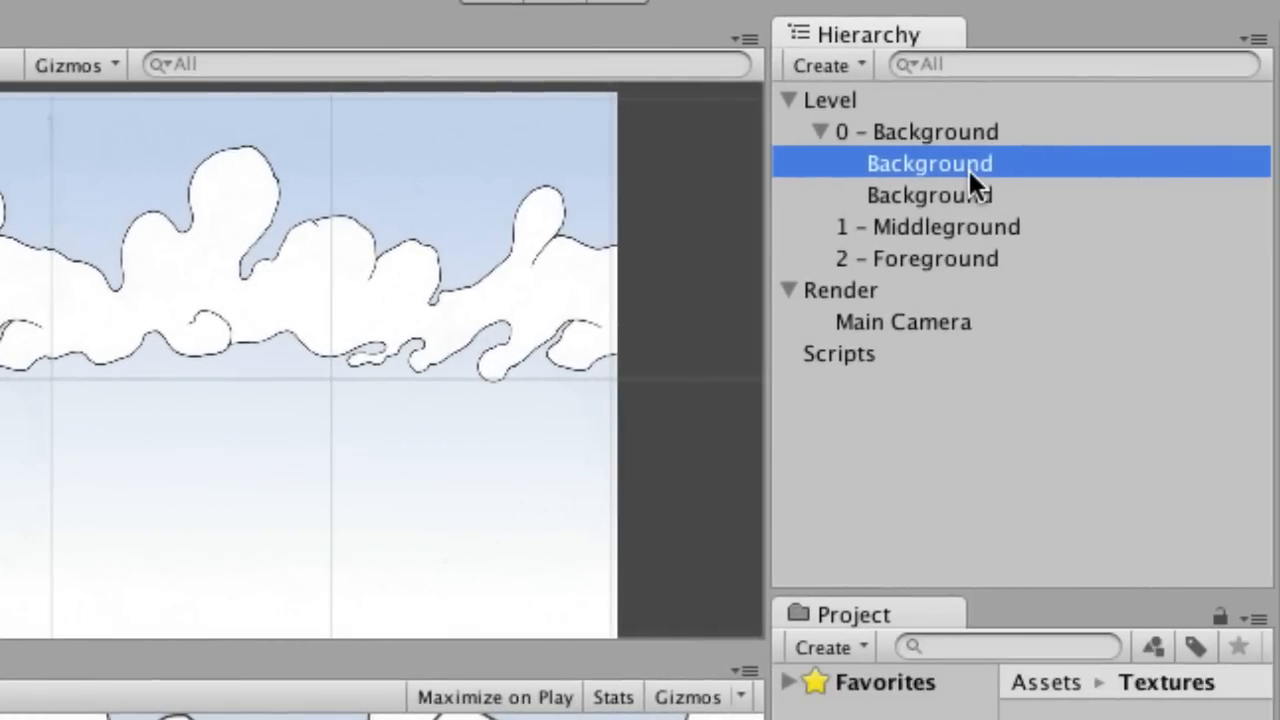
Step: Rename the first Background sprite under 0 - Background as Background1
left_click(968, 167)
left_click(1010, 167)
type("1")
key("Return")
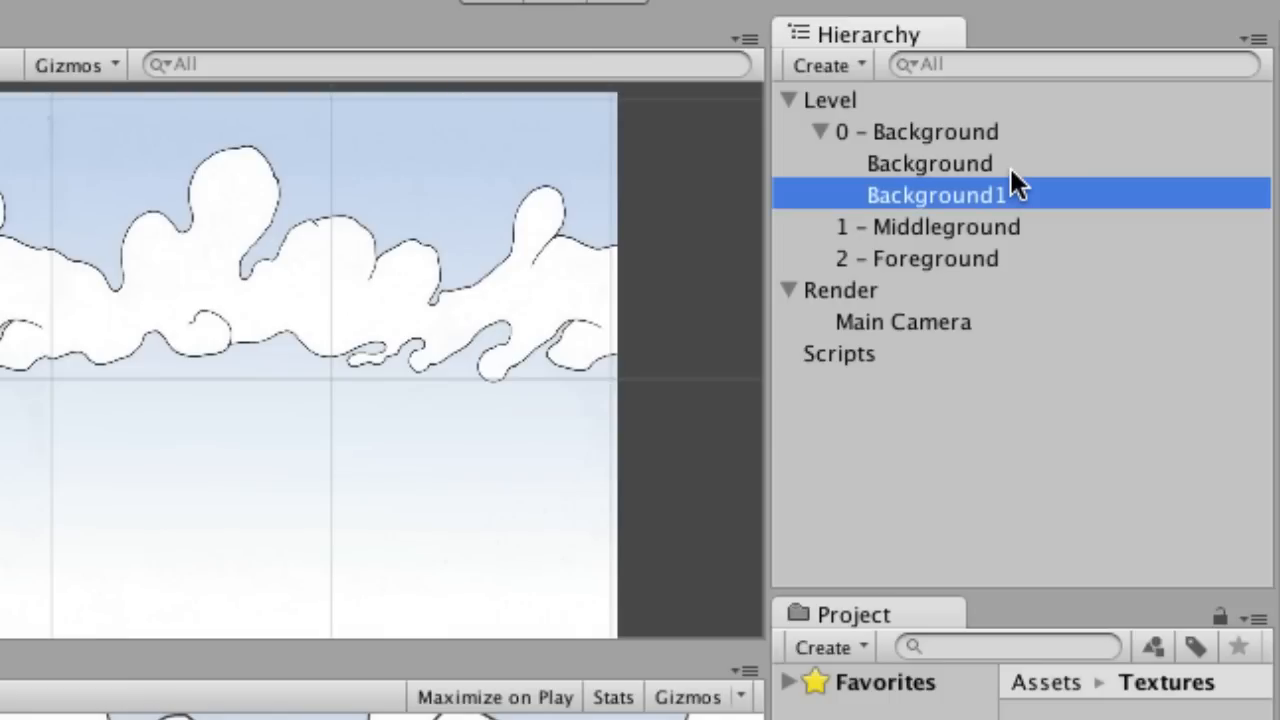
Step: Rename the remaining Background sprite under 0 - Background as Background2
left_click(975, 165)
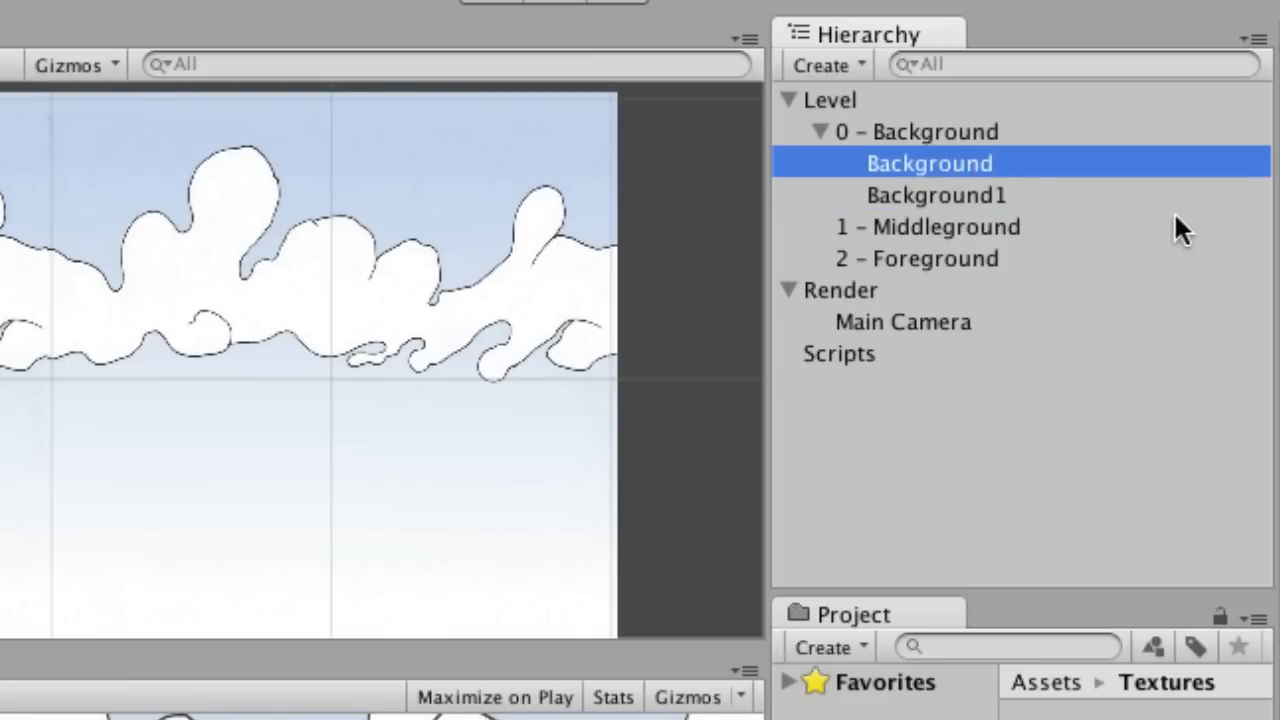
key("Return")
key("Right")
type("2")
key("Return")
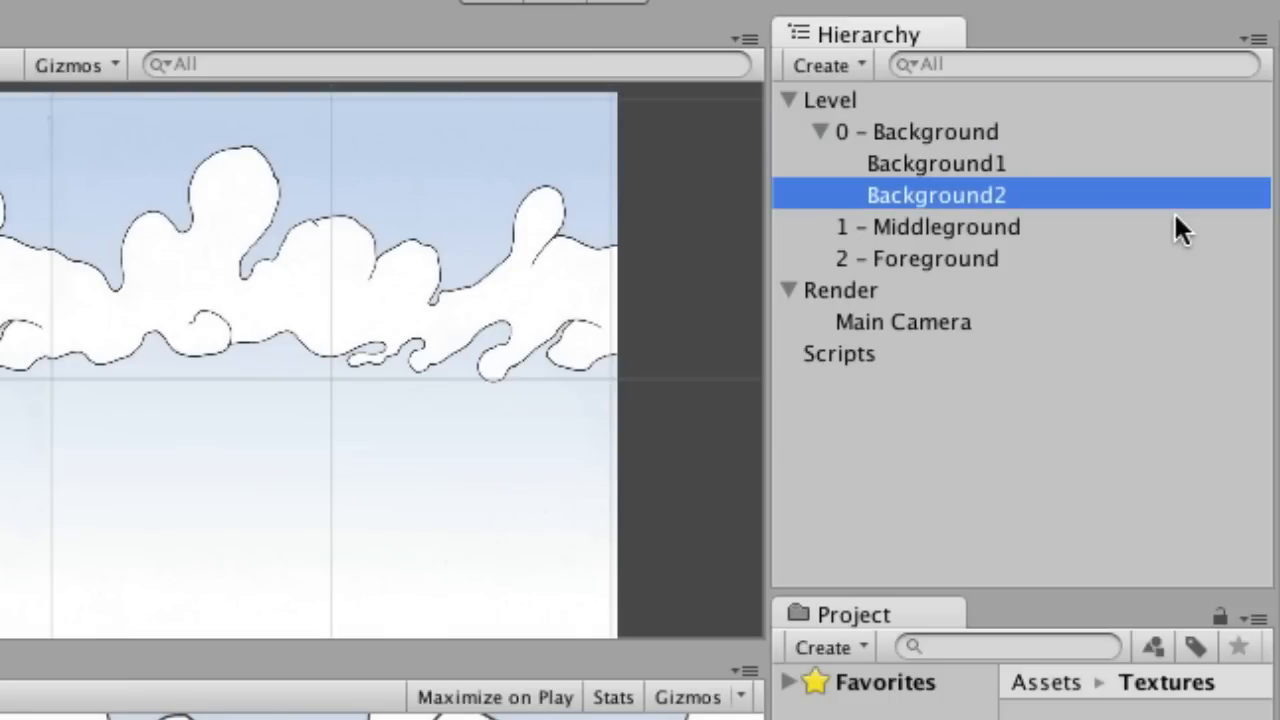
Step: Switch to the Pixelnest Shoot Em Up Assets folder in Finder and import platforms.png into Unity's Textures folder
key("super+Tab")
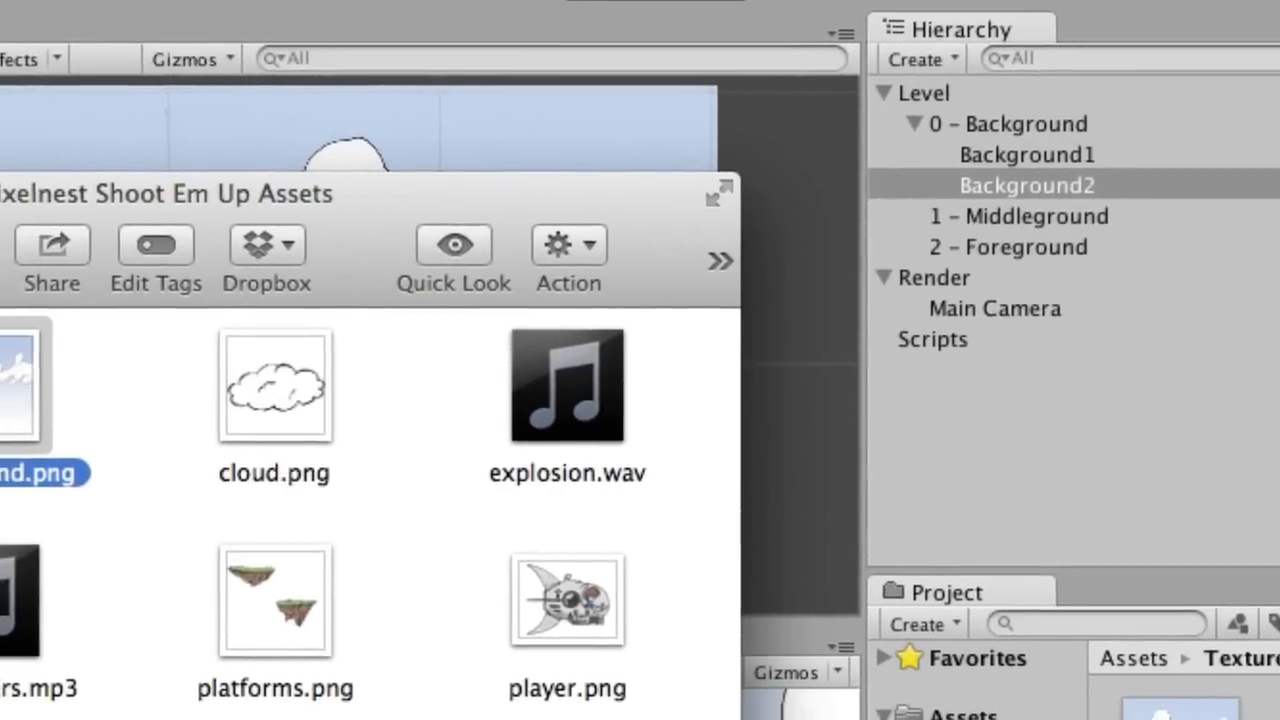
left_click(280, 640)
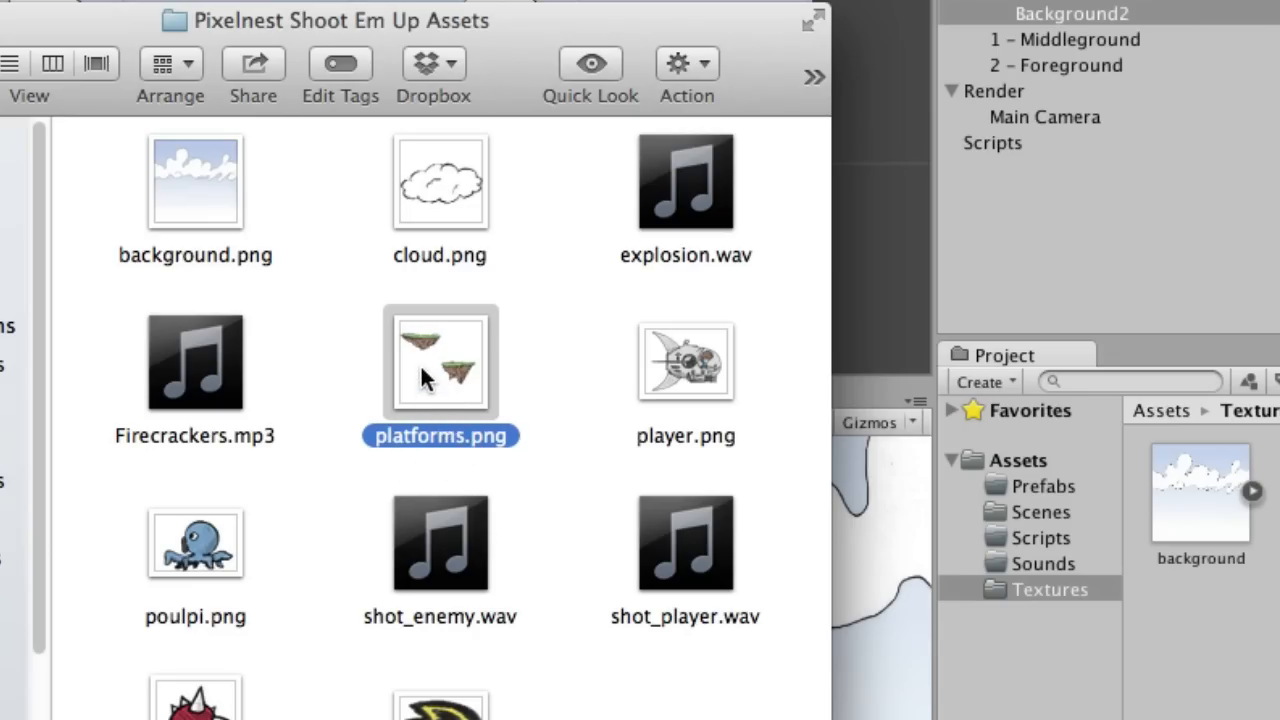
left_click_drag(420, 364, 1045, 582)
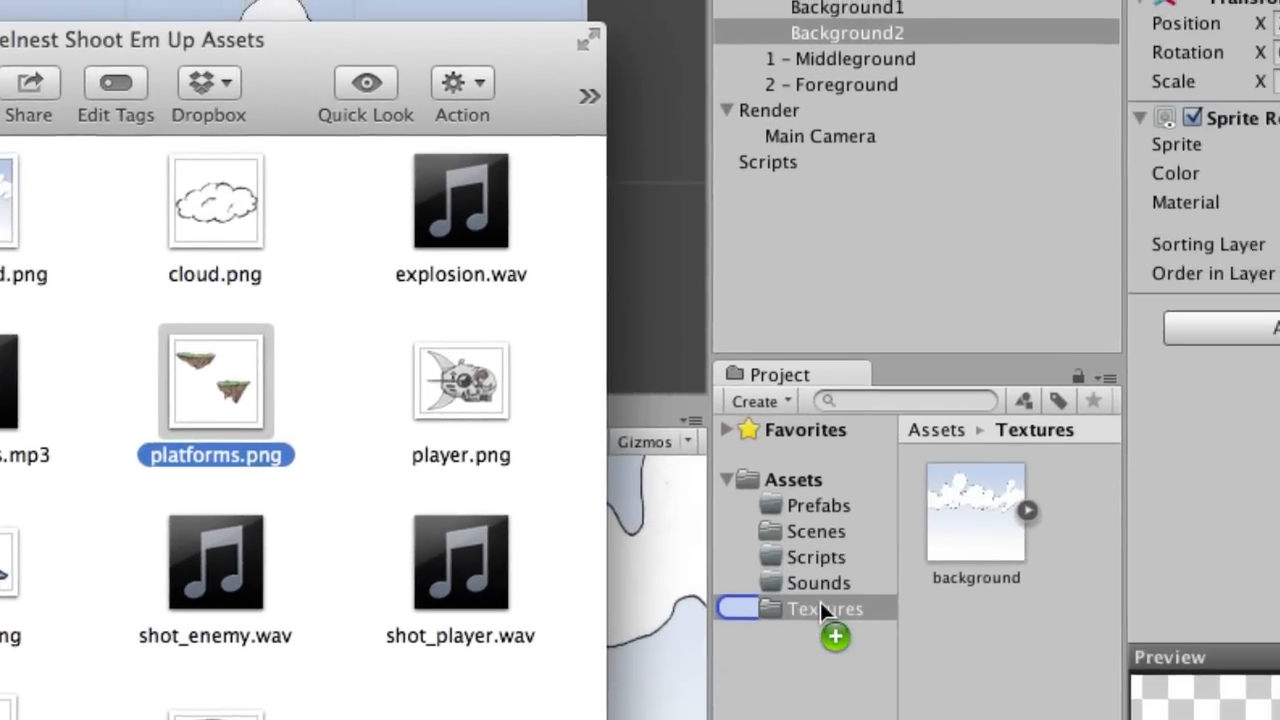
left_click_drag(820, 604, 820, 604)
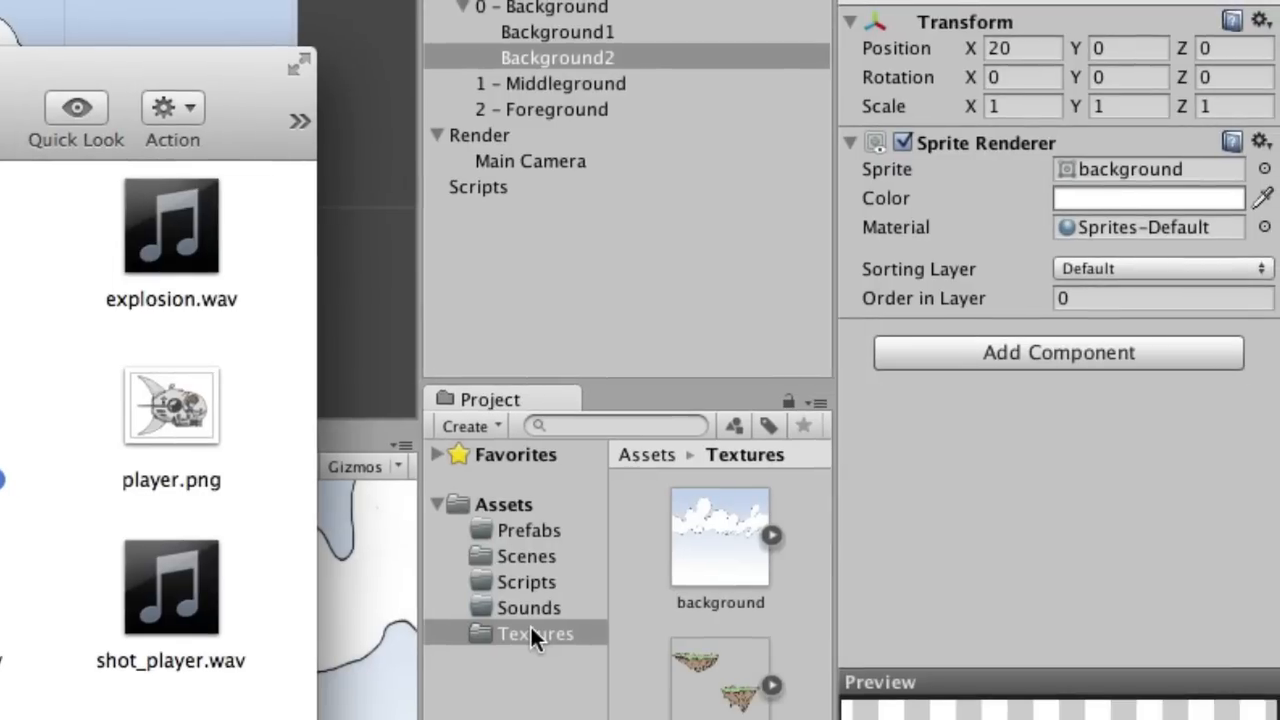
Step: Set the platforms texture's Sprite Mode to Multiple and open it in the Sprite Editor
left_click(730, 680)
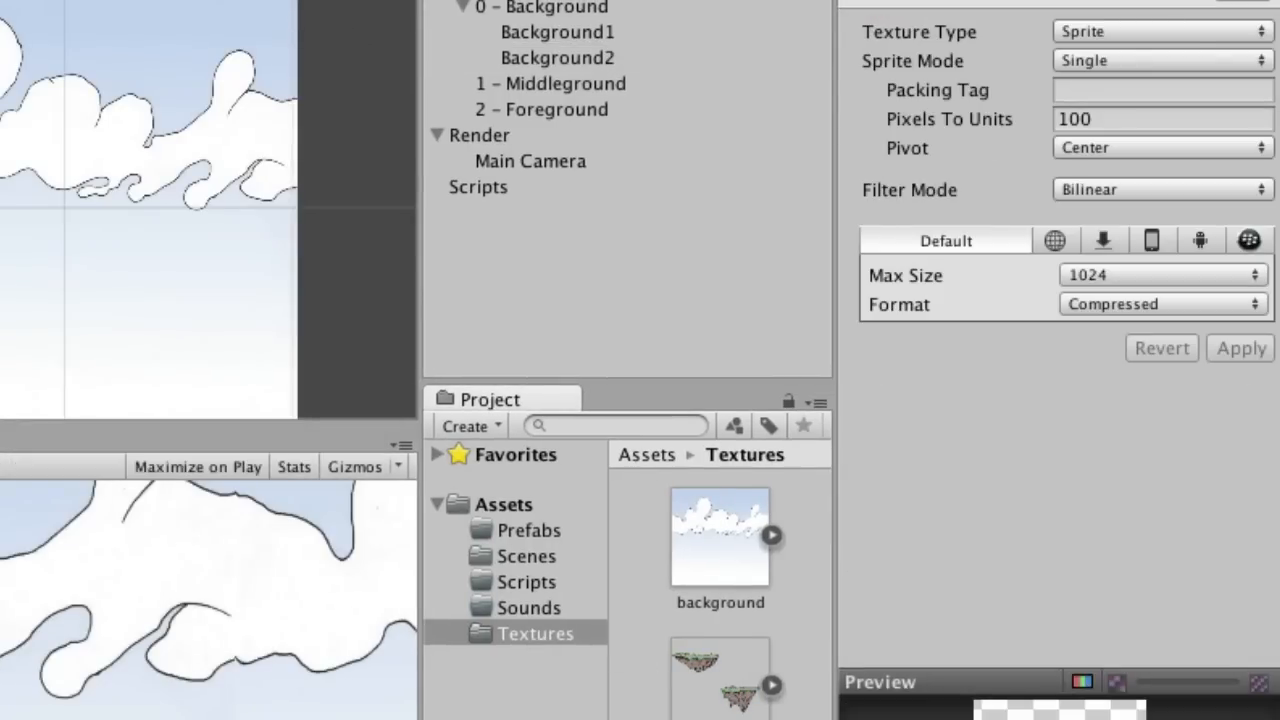
left_click(1154, 59)
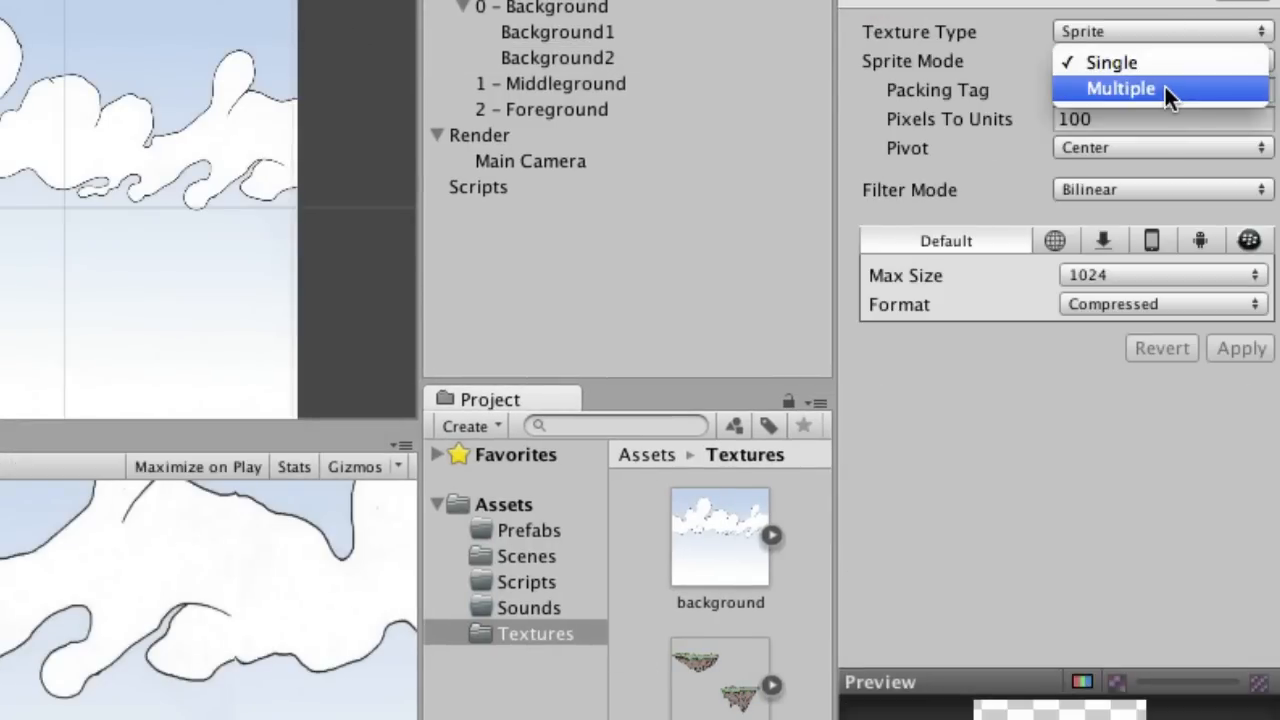
left_click(1165, 88)
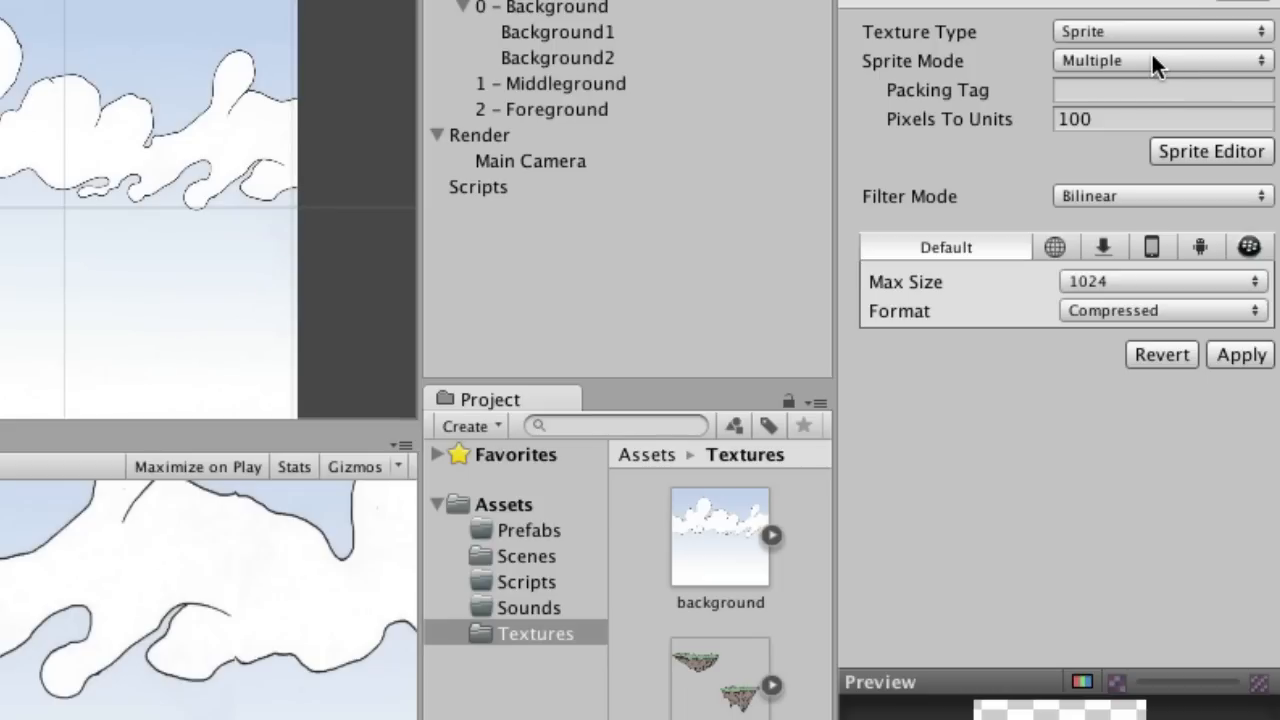
left_click(1212, 151)
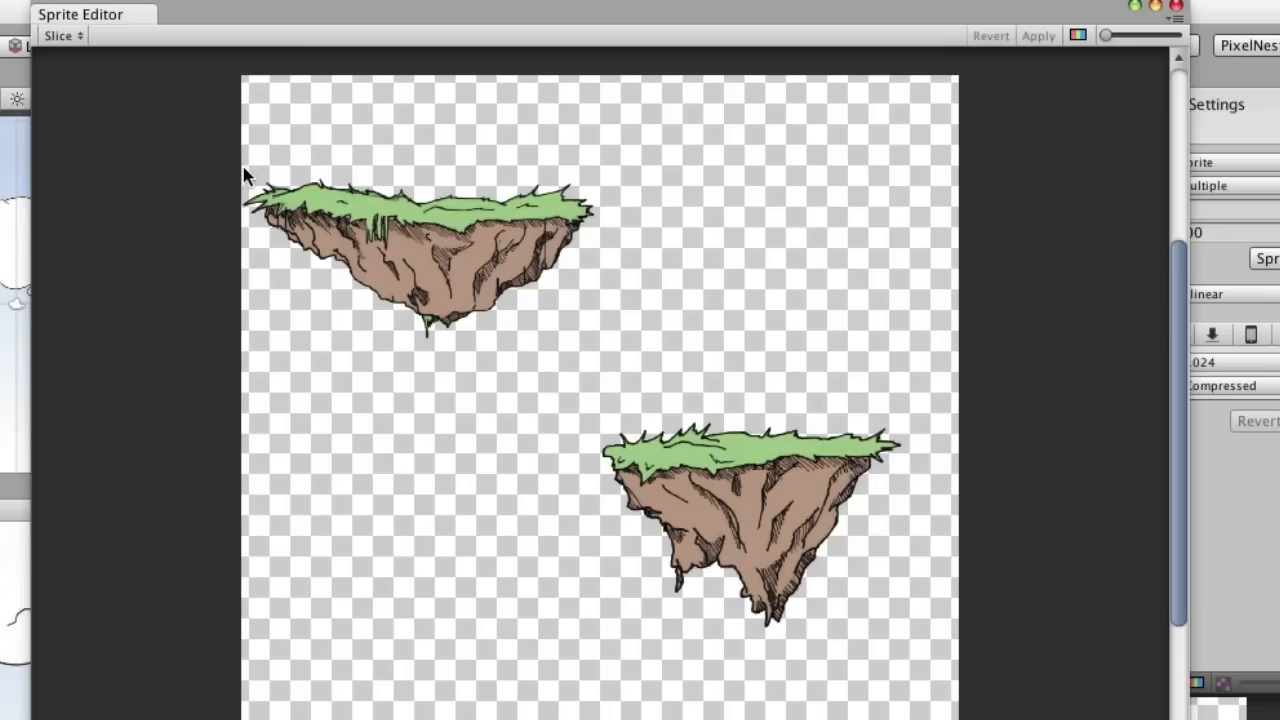
Step: Outline the upper platform as a slice about 1017 by 465 px, named platform1, and apply it
left_click_drag(246, 168, 598, 342)
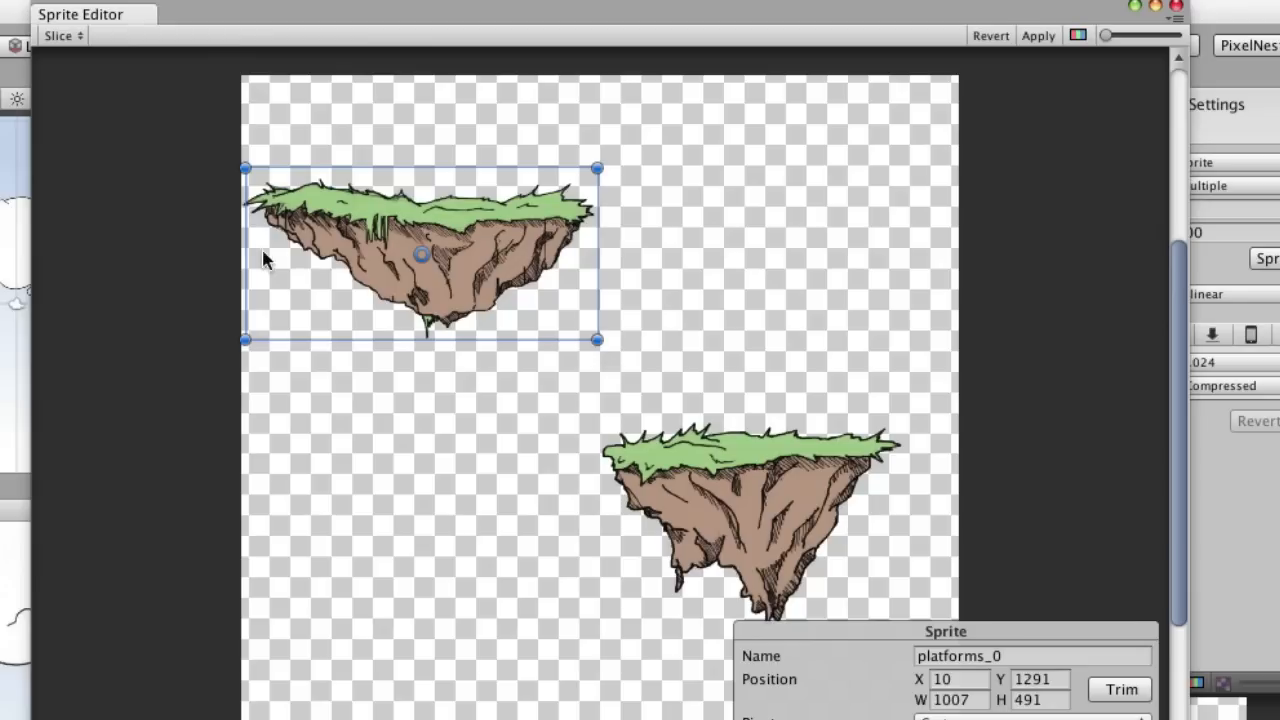
left_click_drag(246, 170, 241, 177)
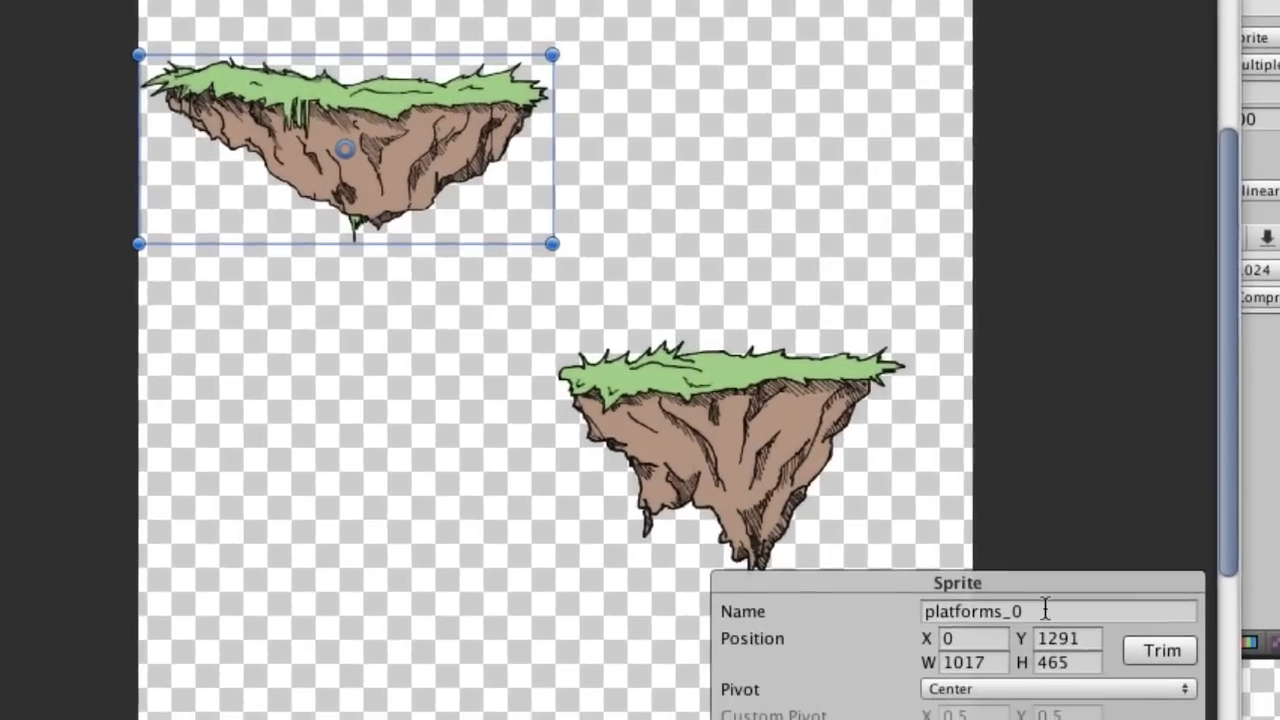
left_click(1030, 638)
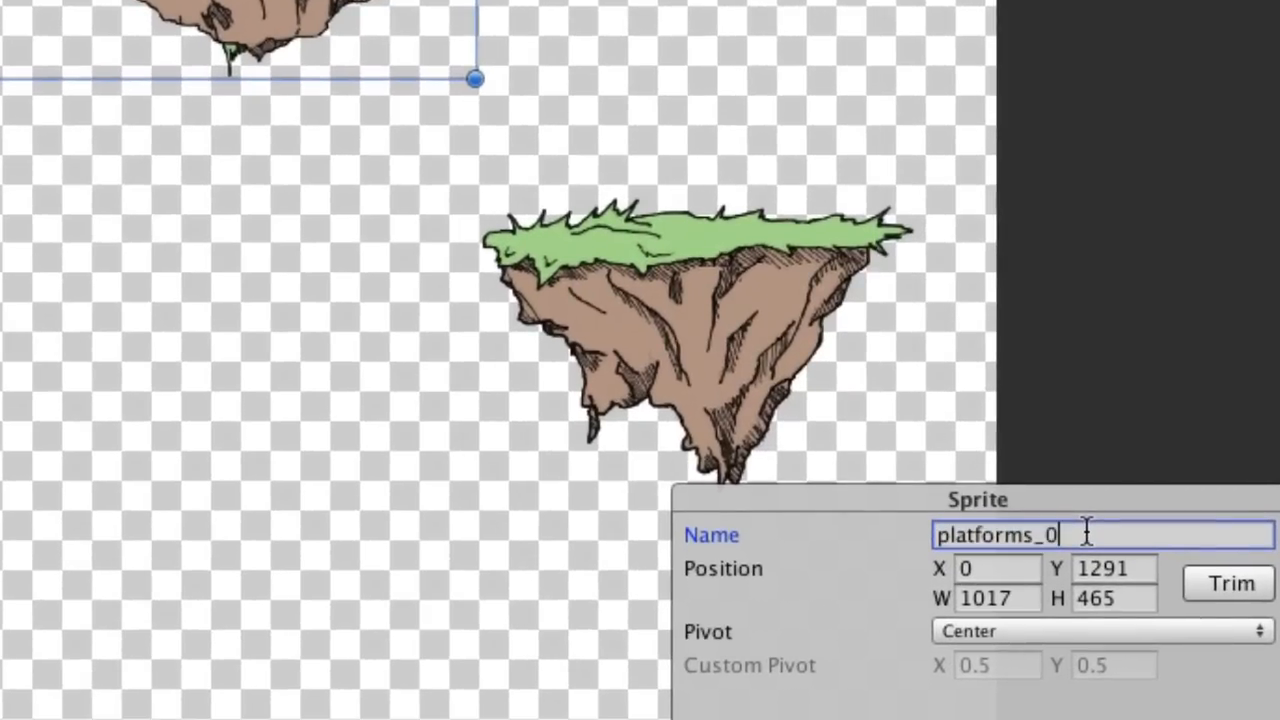
key("BackSpace")
key("BackSpace")
key("BackSpace")
type("1")
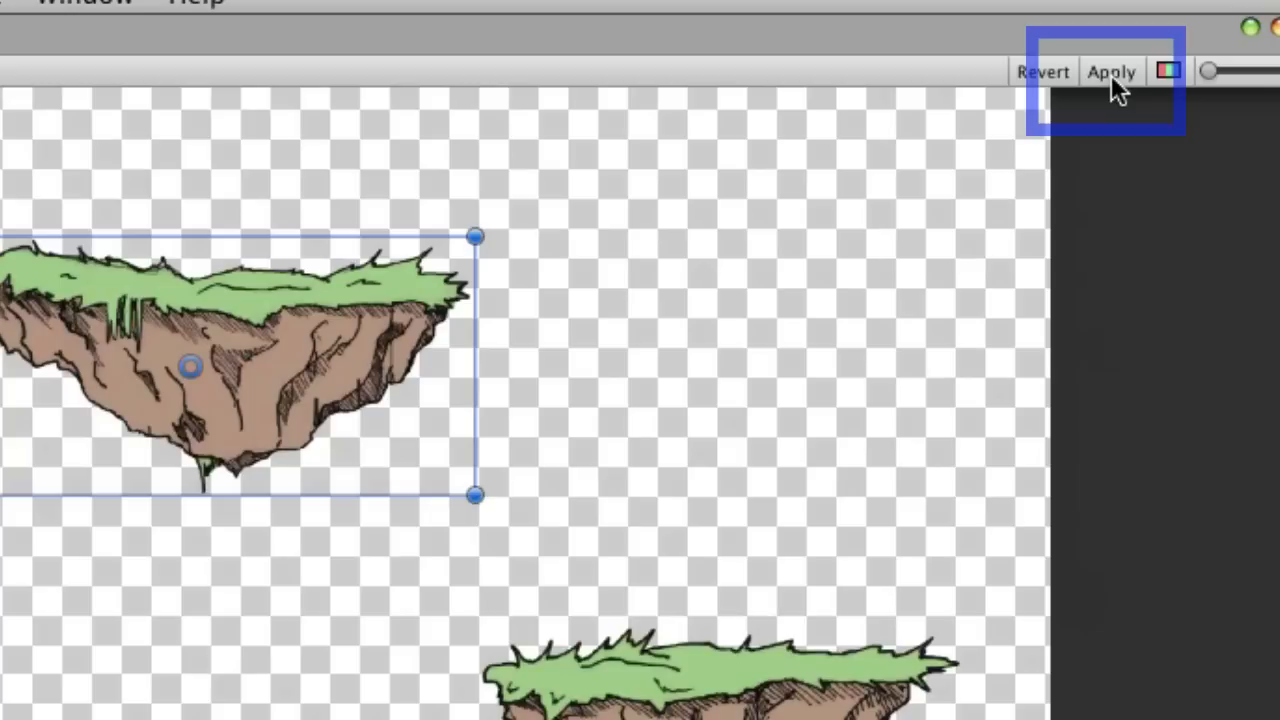
left_click(1113, 78)
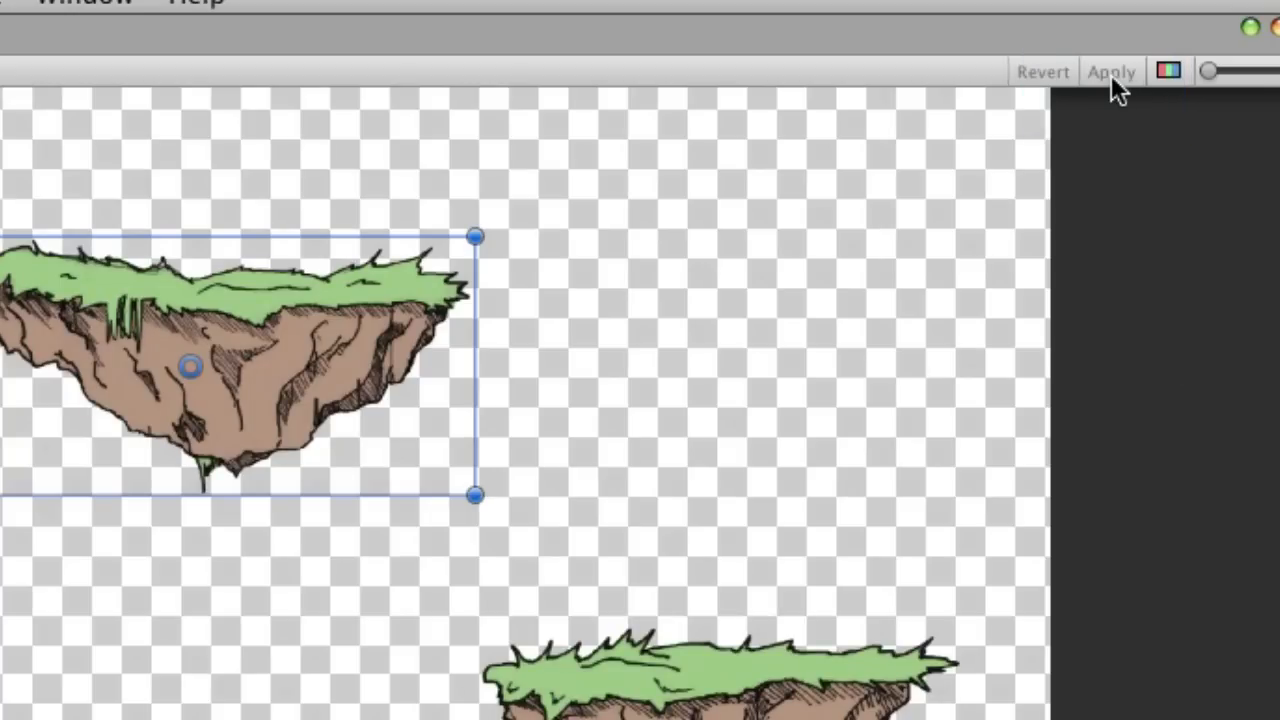
Step: Outline the lower platform as a separate sprite slice
left_click_drag(217, 428, 777, 719)
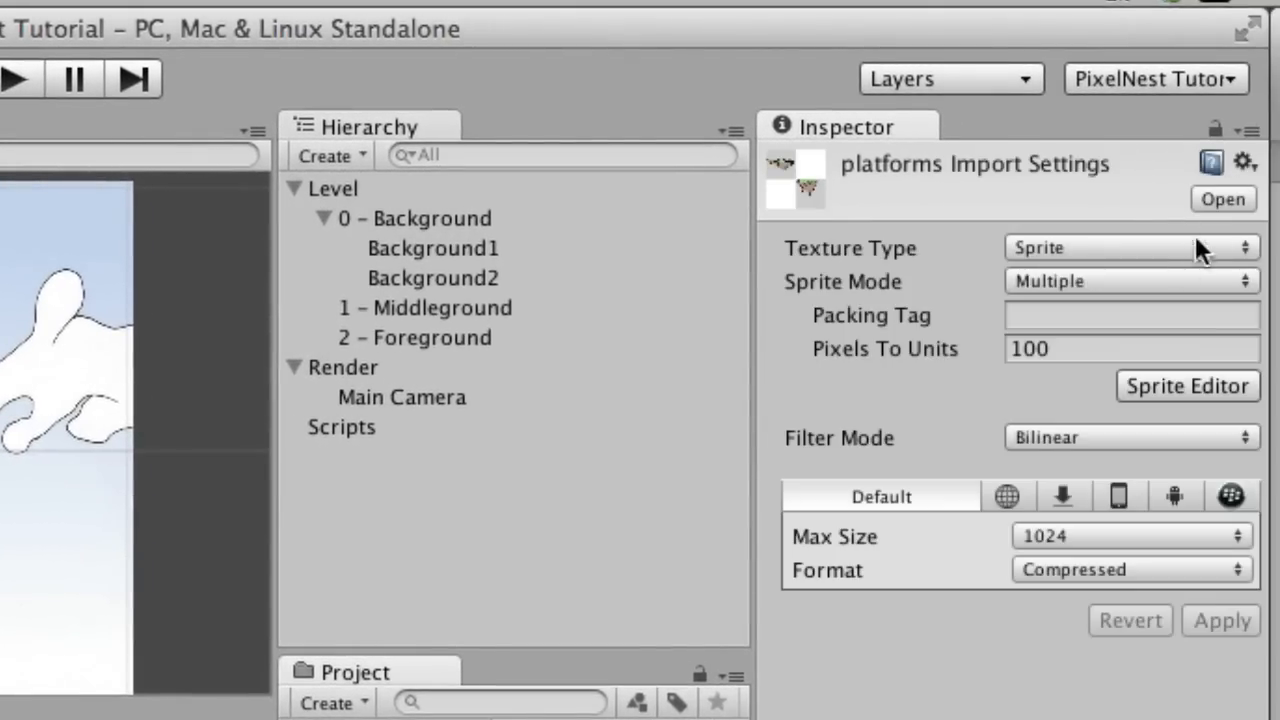
Step: Reopen the platforms texture in the Sprite Editor and outline the upper platform with a slice about 1015 by 498 px
left_click(1195, 386)
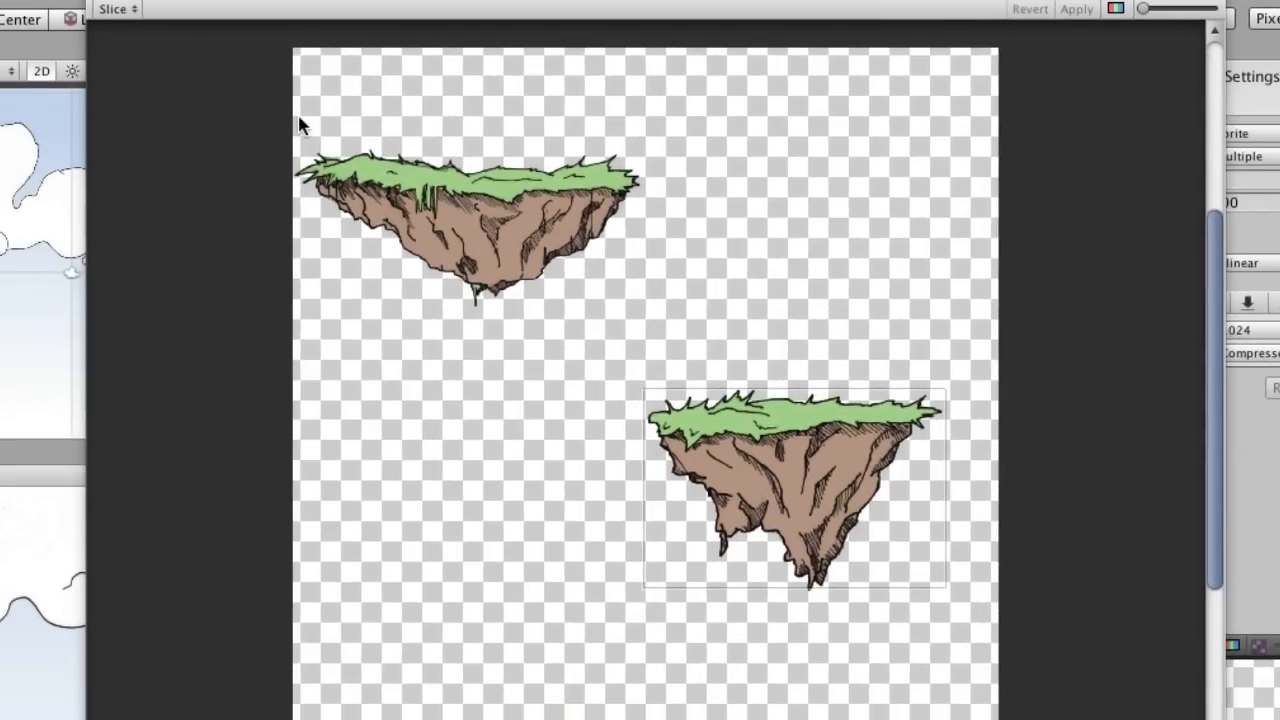
left_click_drag(298, 118, 641, 312)
left_click_drag(643, 115, 633, 143)
left_click_drag(586, 194, 571, 194)
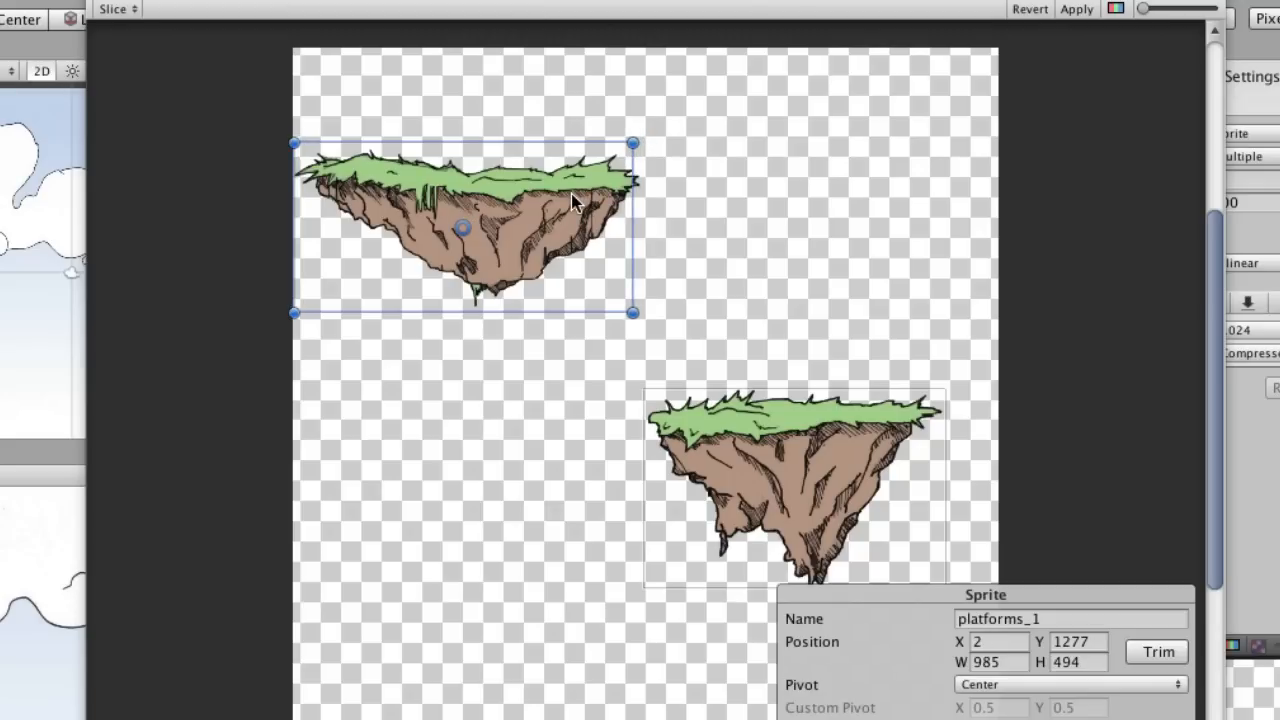
left_click_drag(633, 313, 643, 312)
Step: Rename the upper platform's slice as platform1 and apply the slicing
left_click(1034, 618)
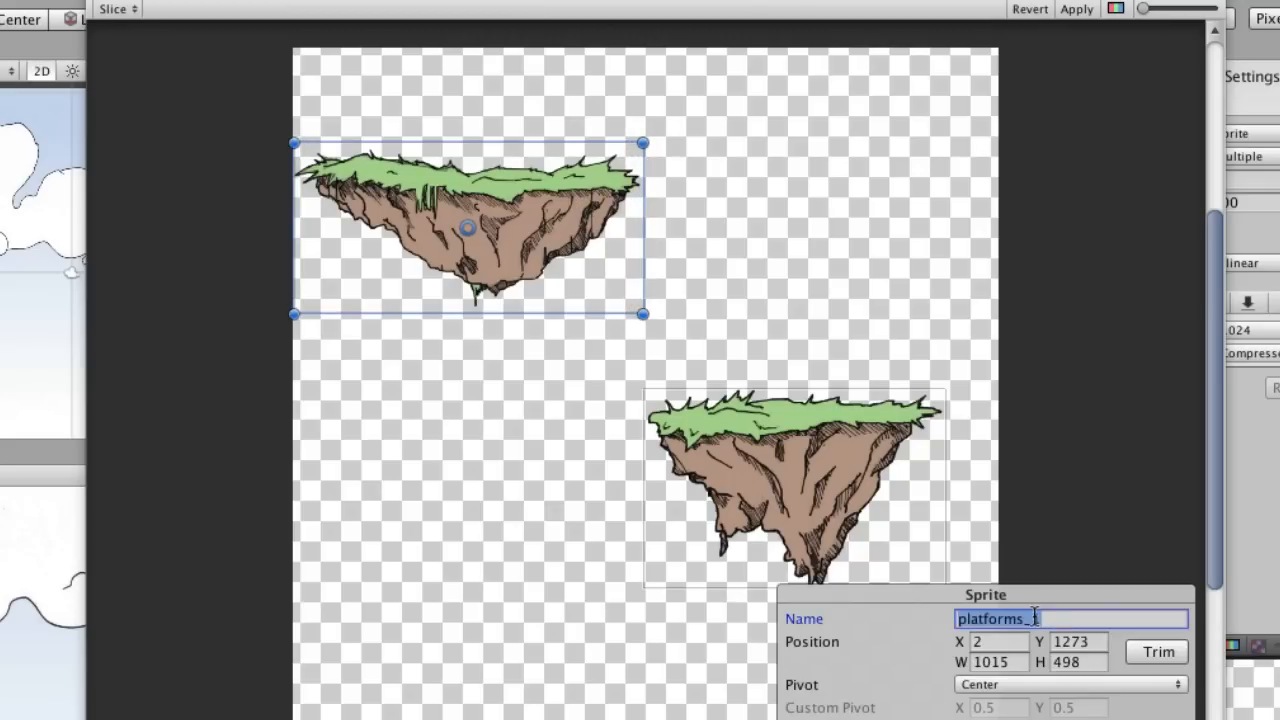
left_click(1034, 618)
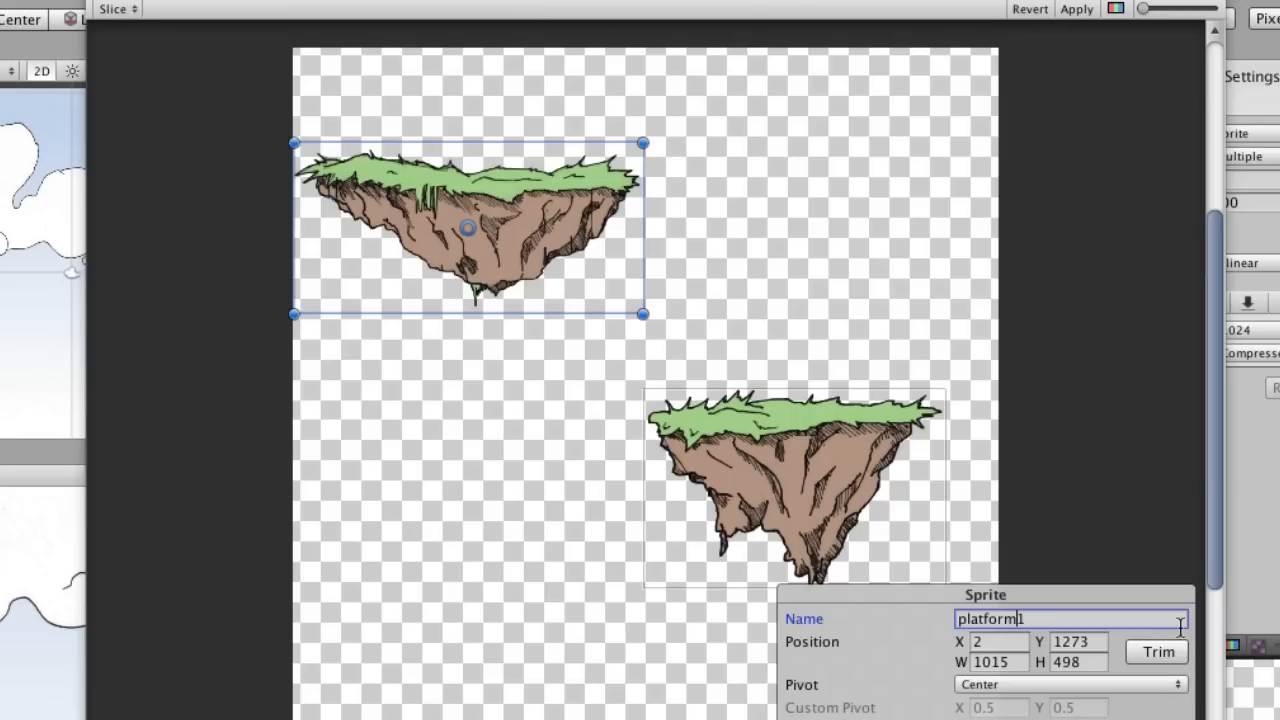
left_click(1075, 10)
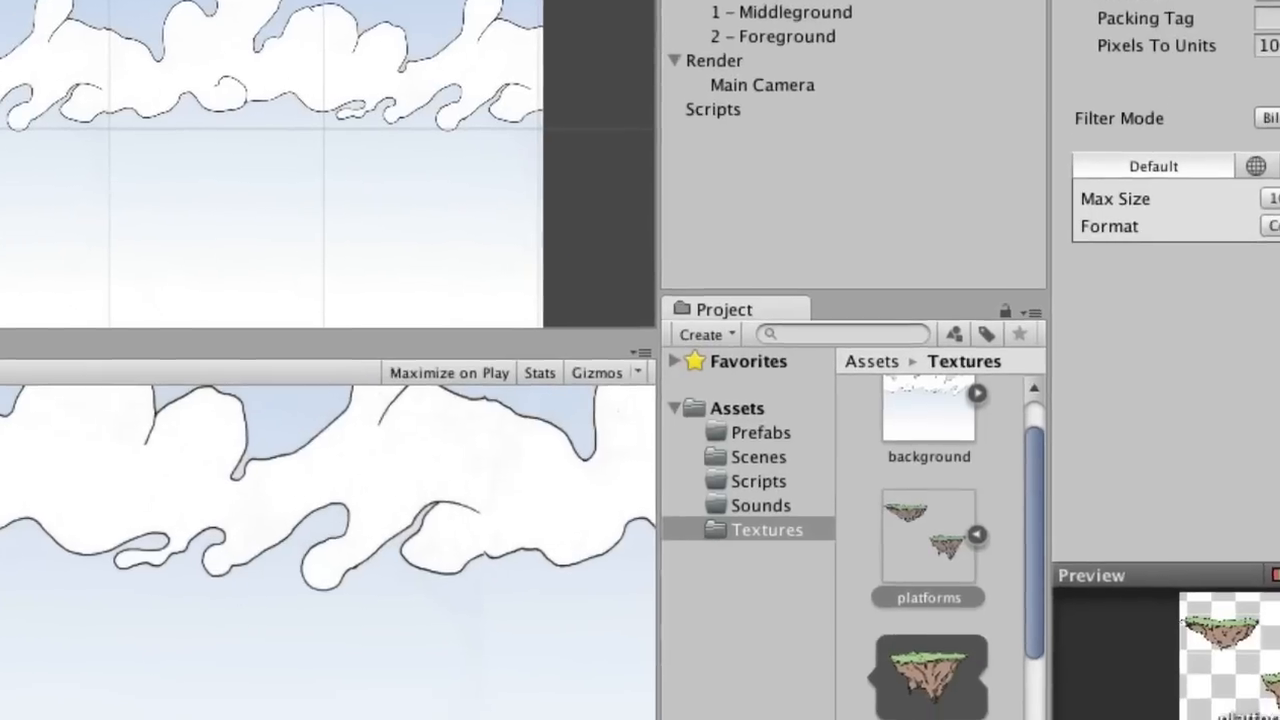
Step: Collapse and re-expand the platforms texture to check its individual sprites
left_click(976, 535)
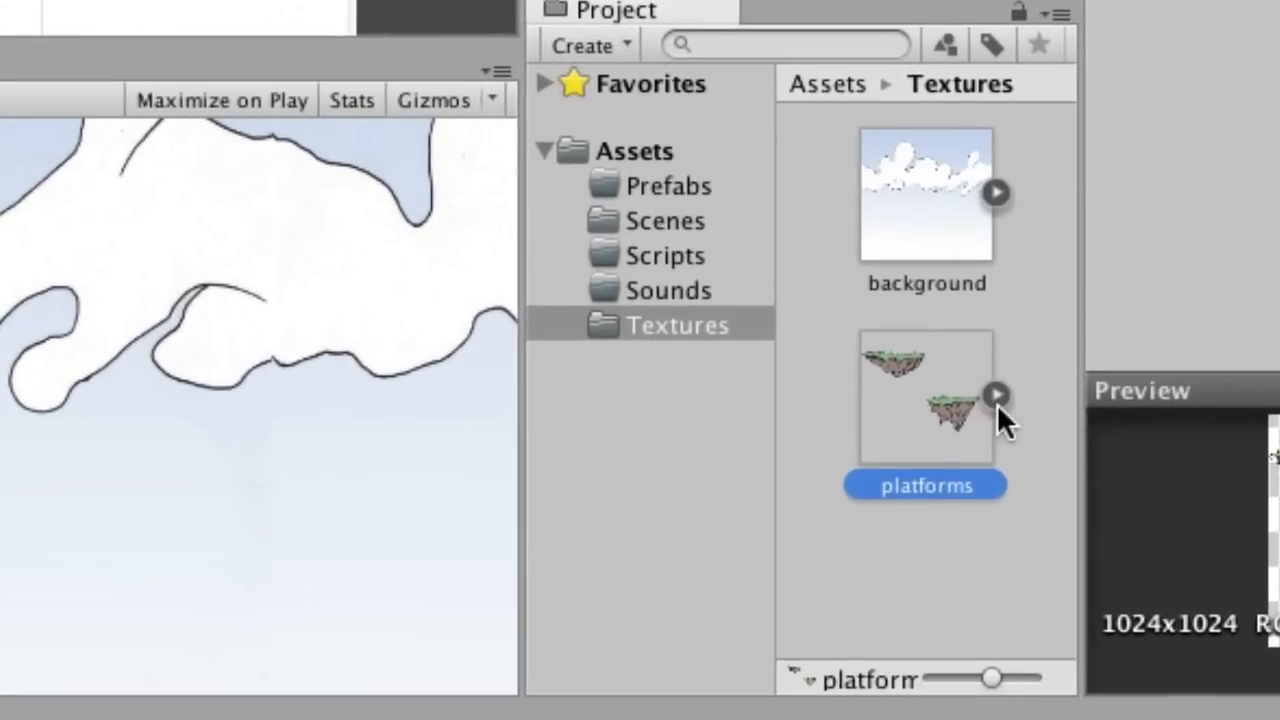
left_click(996, 396)
left_click_drag(1049, 357, 1049, 540)
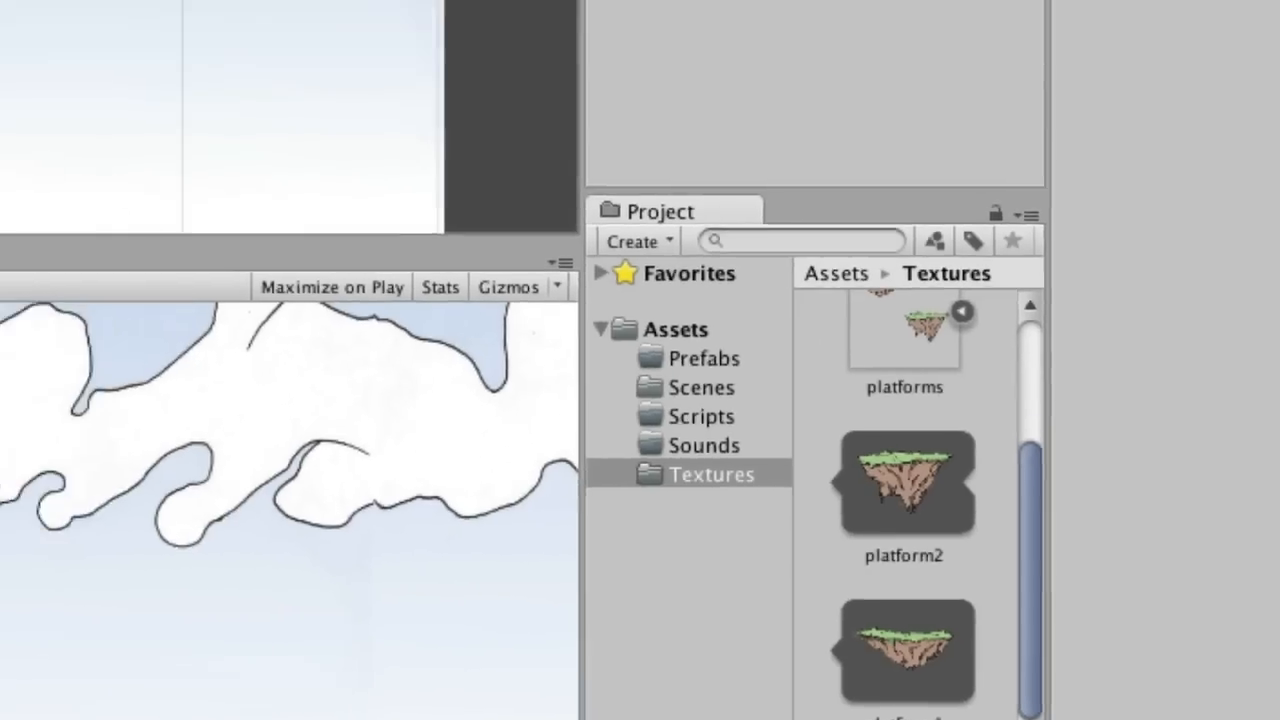
Step: Create a new sprite object in the scene and name it platform1
left_click(86, 14)
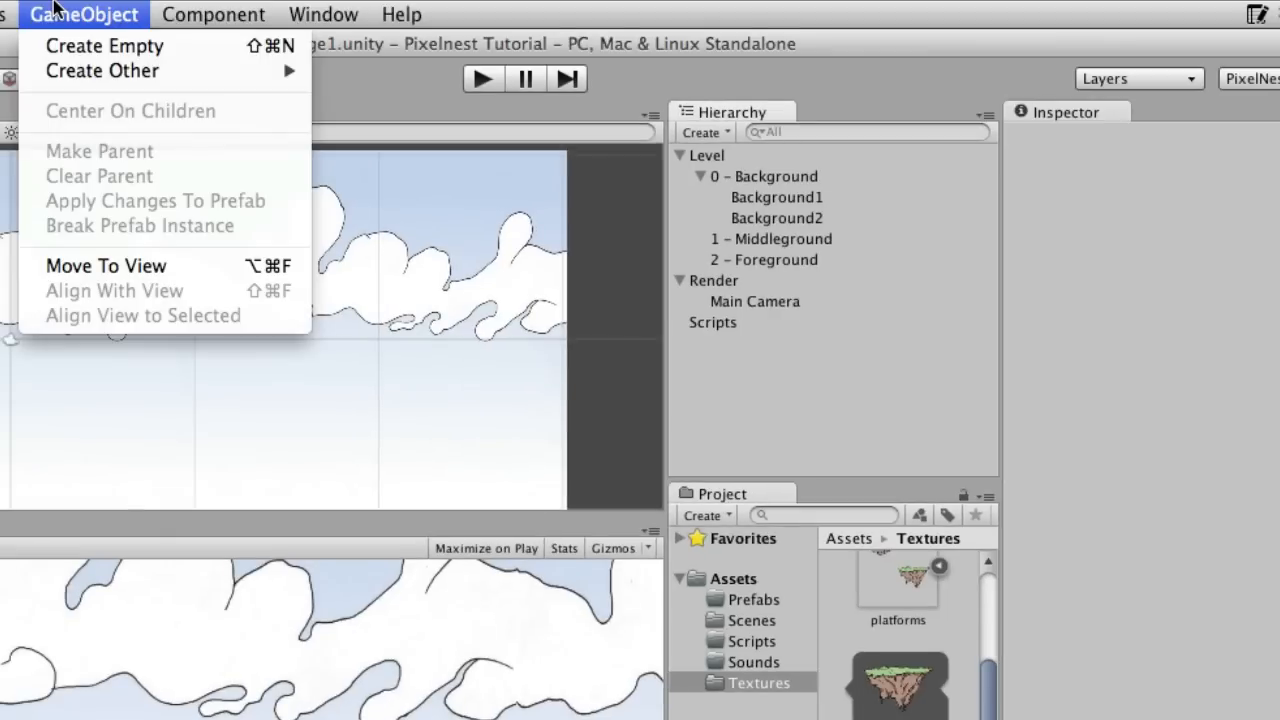
mouse_move(145, 85)
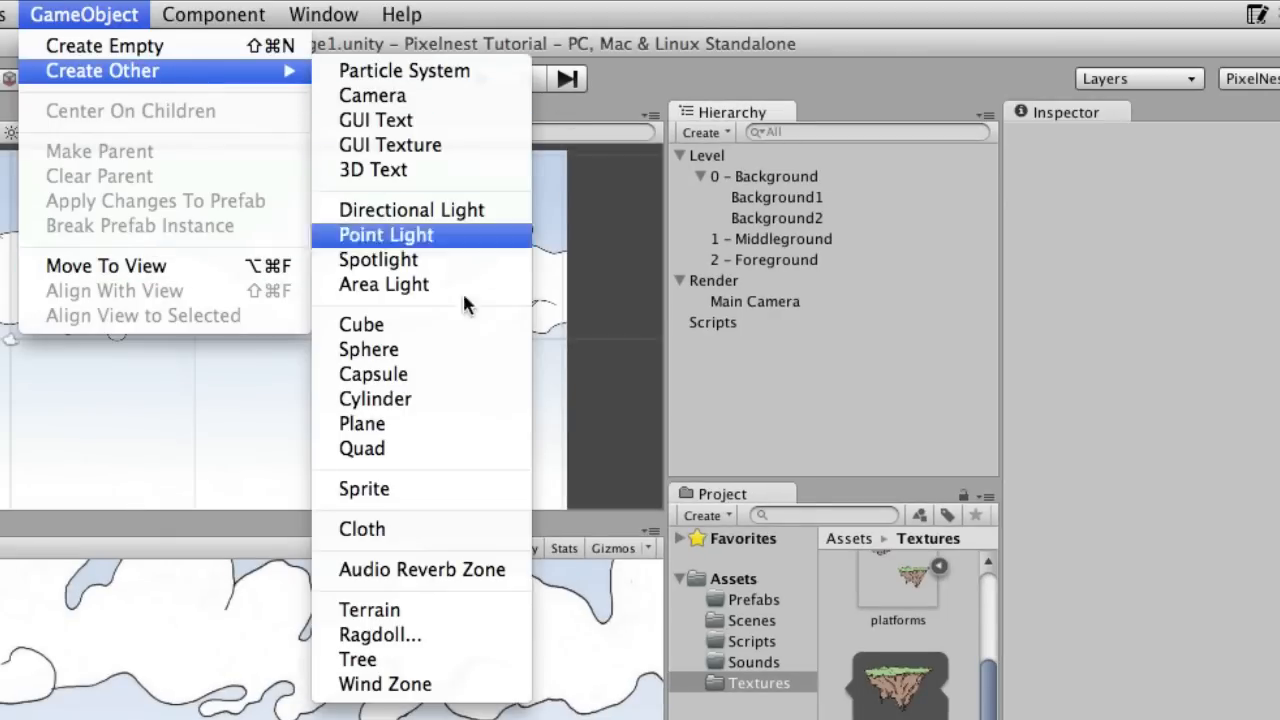
left_click(401, 488)
key("Return")
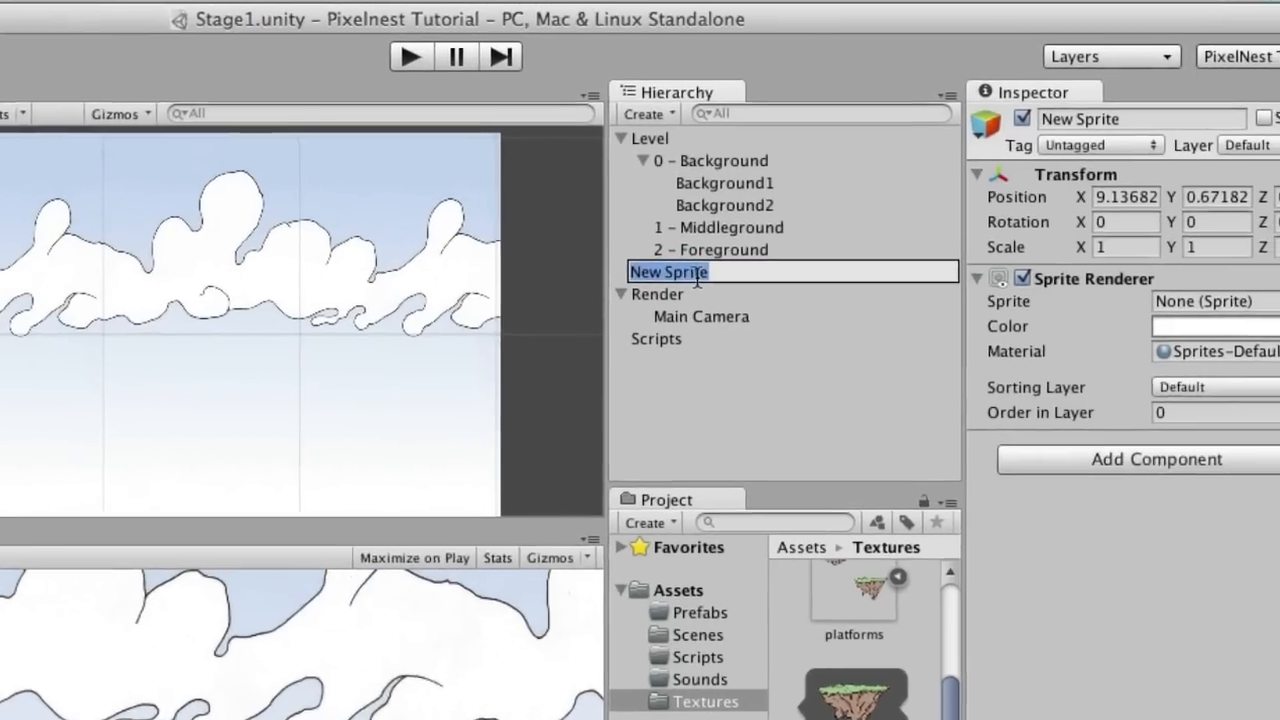
type("platform")
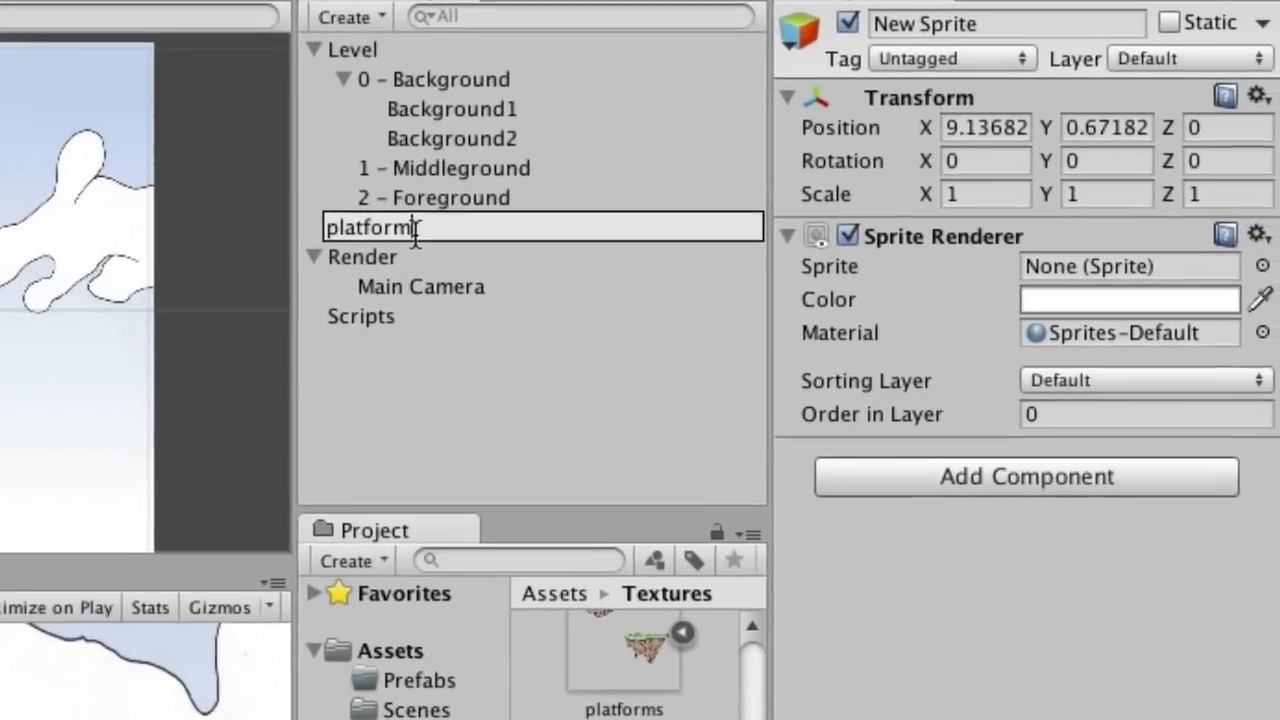
type("1")
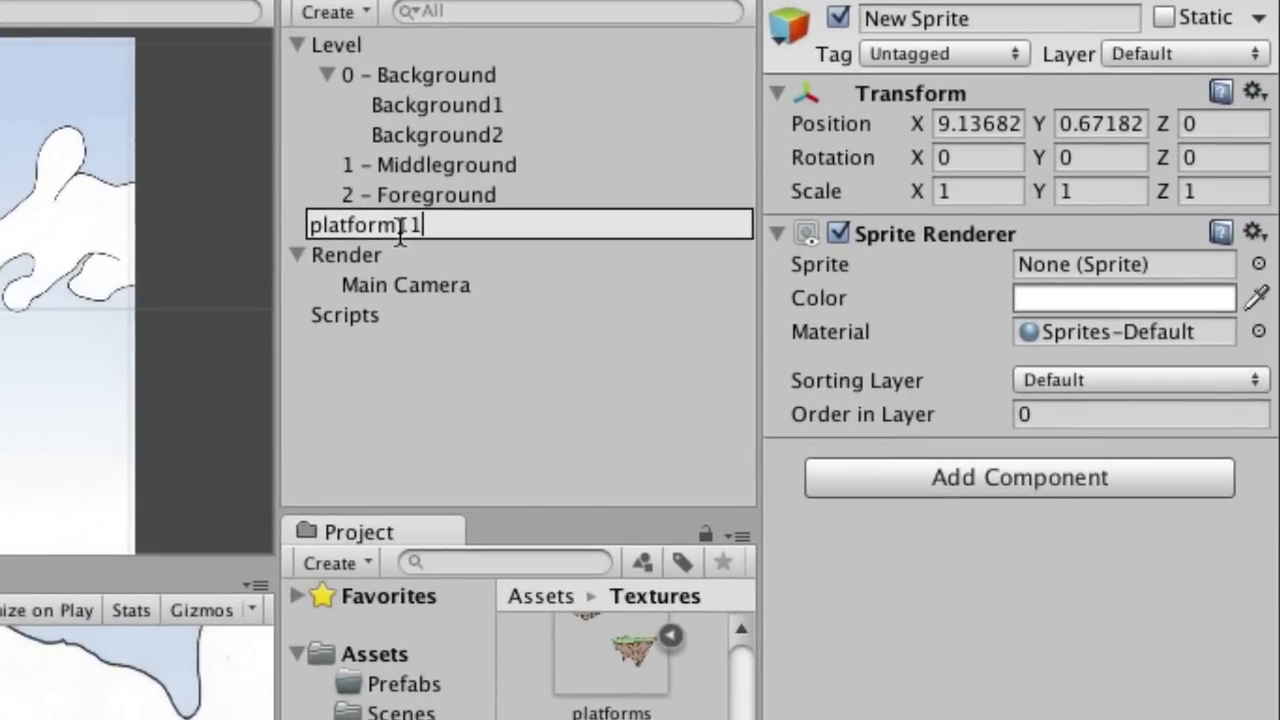
key("Return")
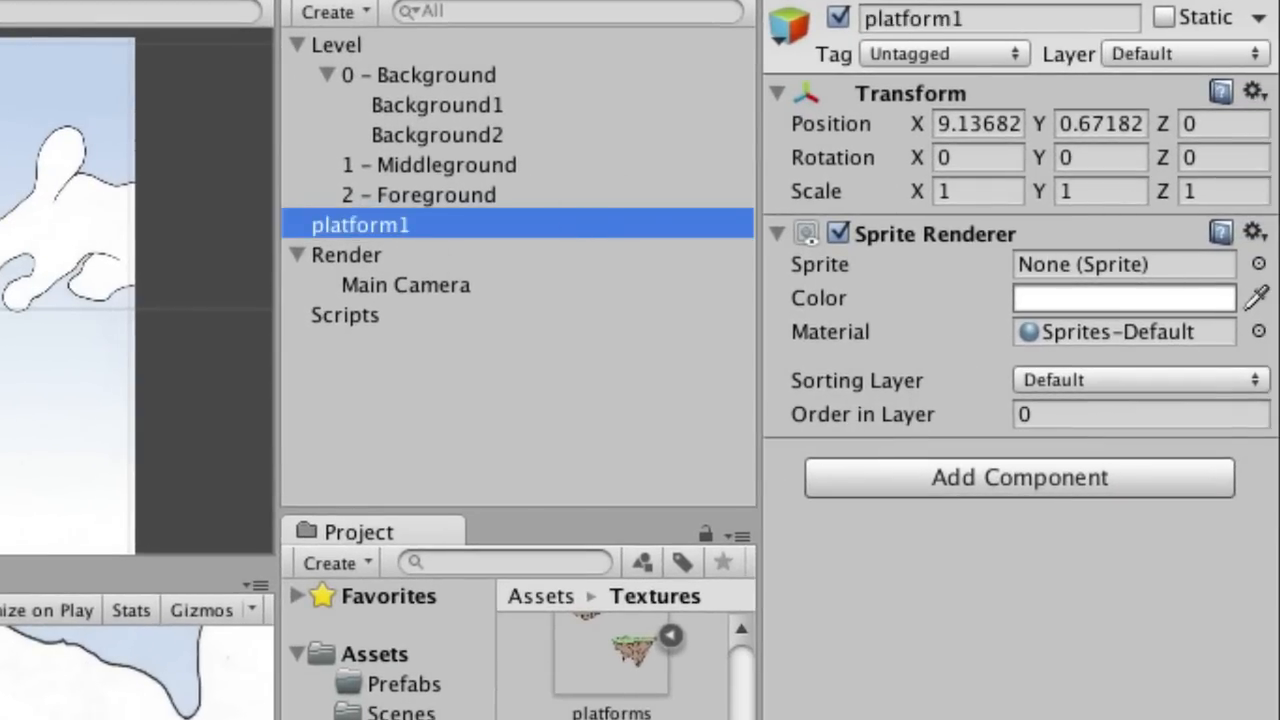
Step: Assign the platform1 sprite to the platform1 object and move it to about X -2.19, Y 2.23
left_click_drag(612, 652, 1055, 263)
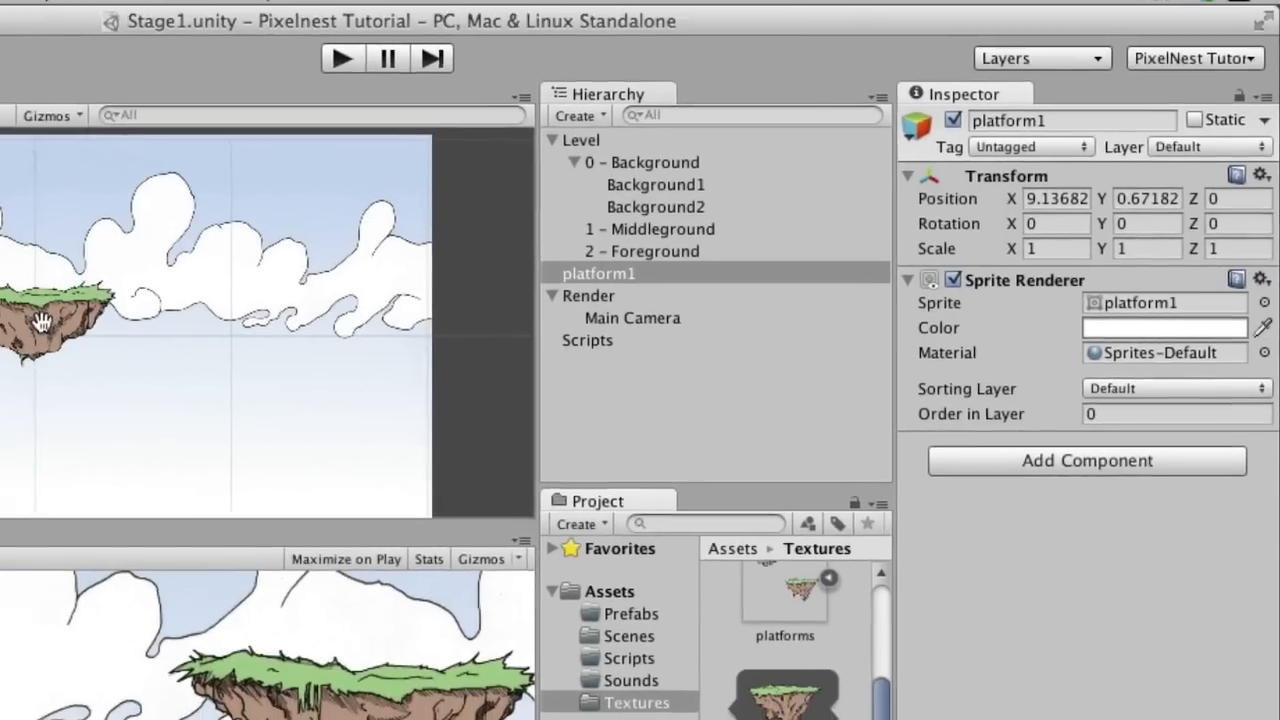
key("t")
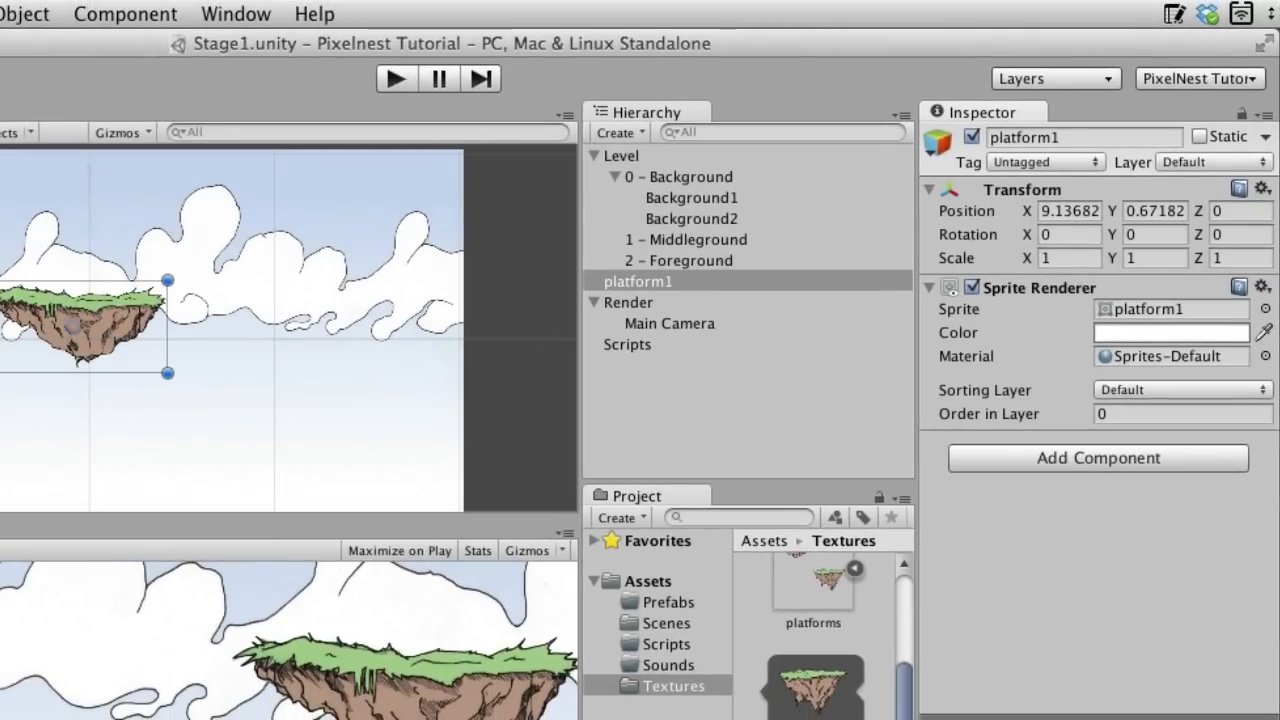
left_click_drag(111, 312, 2, 278)
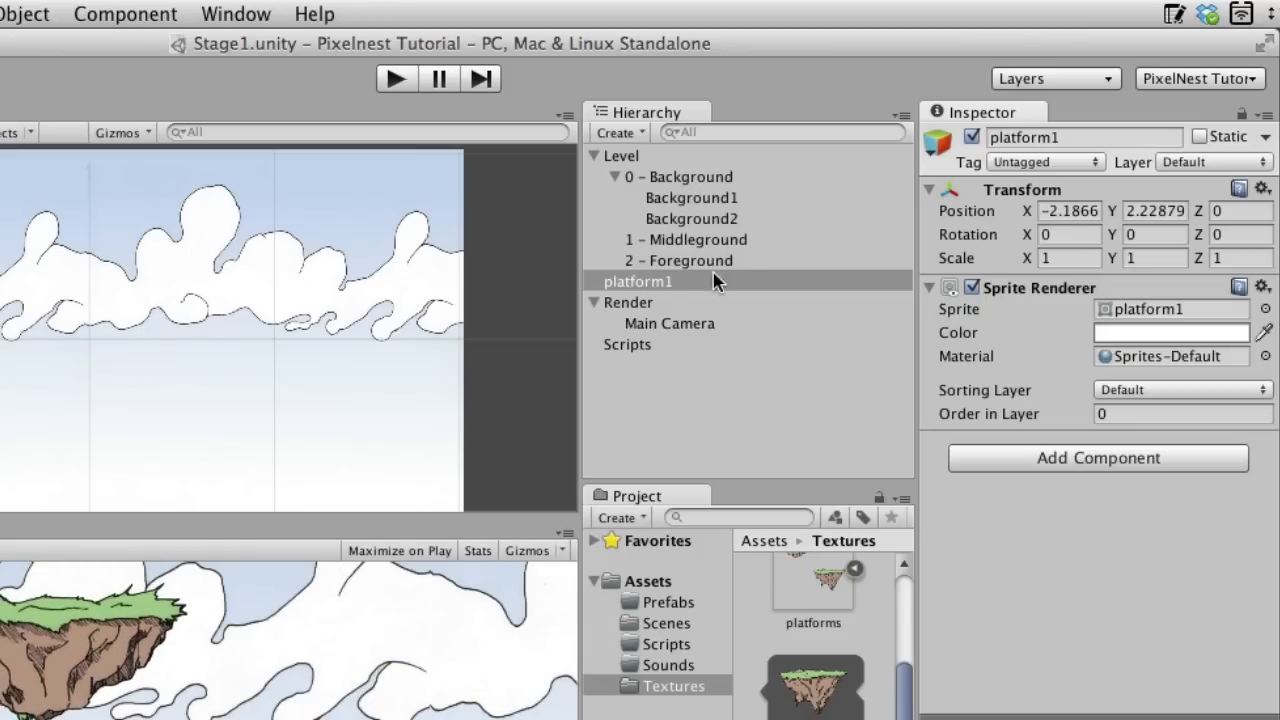
Step: Create another sprite object named platform2 and assign the platform2 sprite to it
left_click(615, 132)
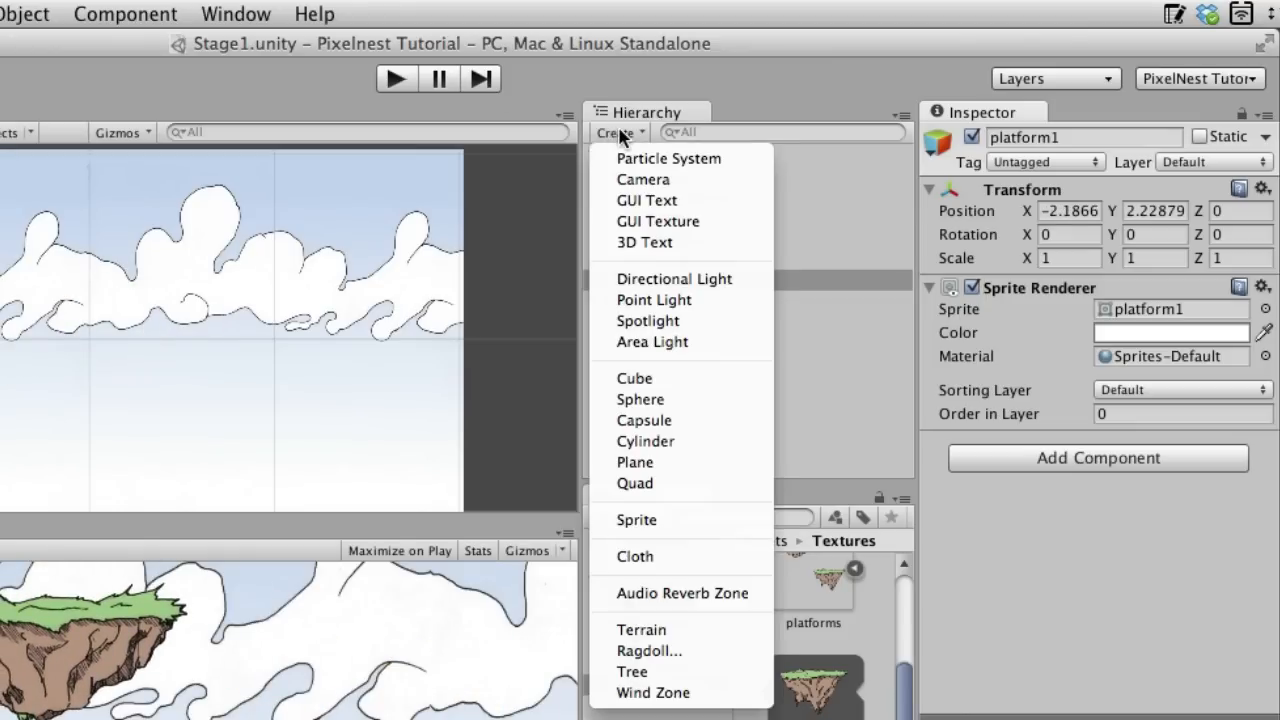
left_click(661, 519)
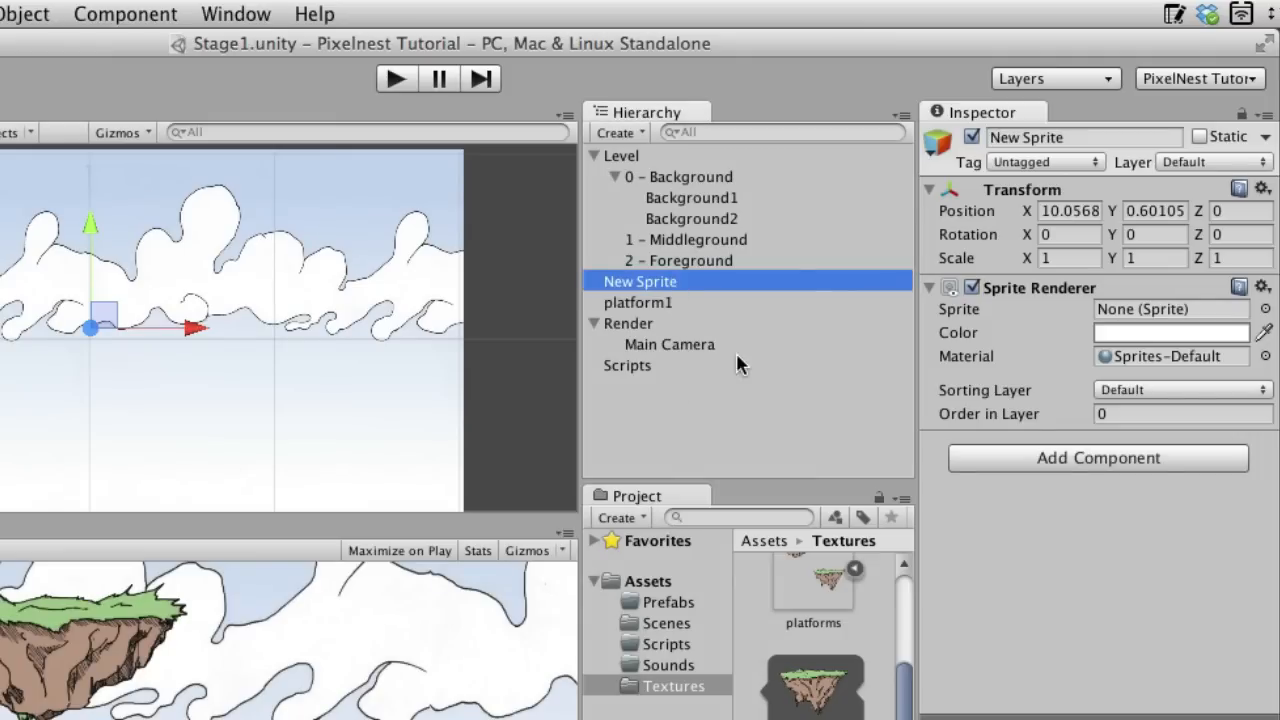
key("Return")
type("platform2")
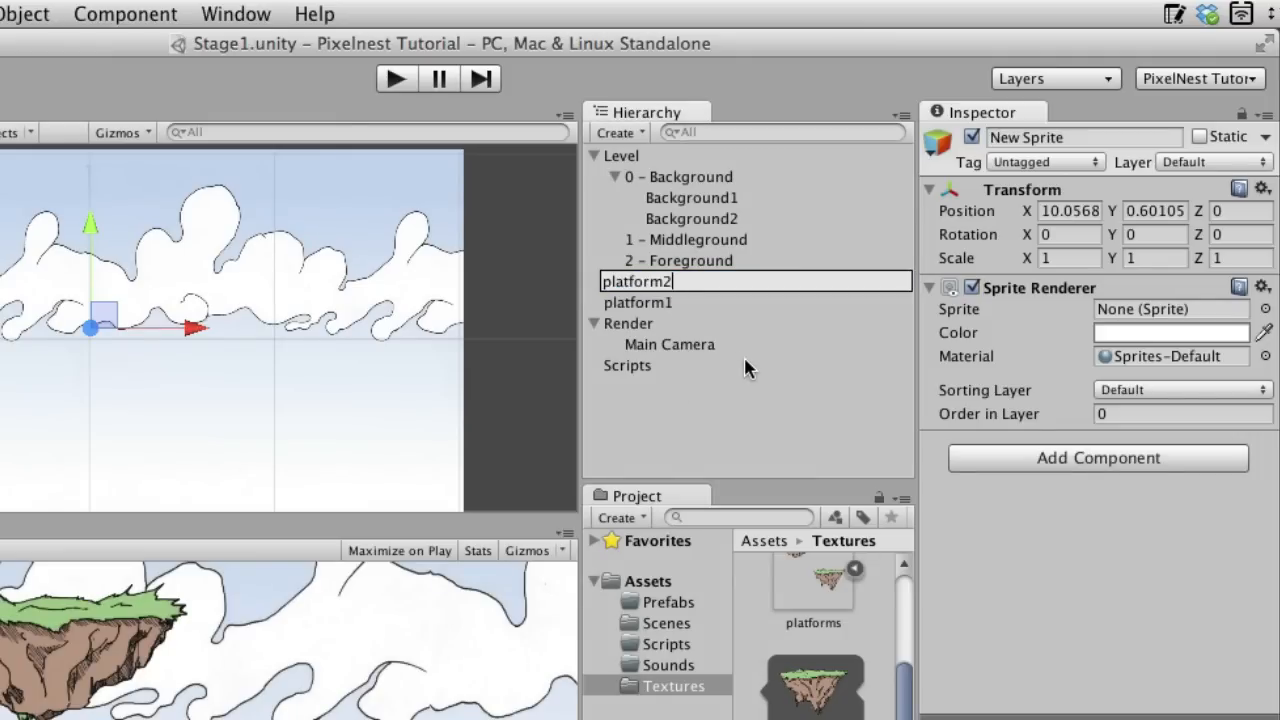
key("Return")
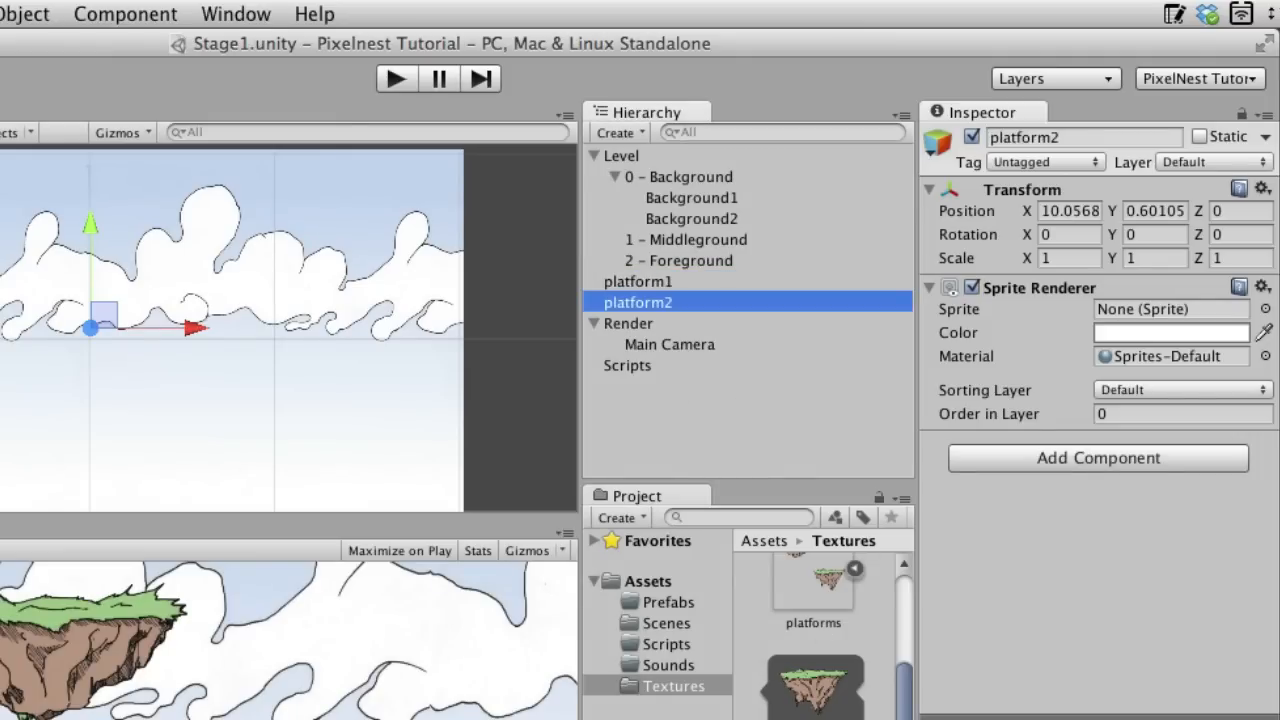
left_click_drag(815, 688, 1160, 314)
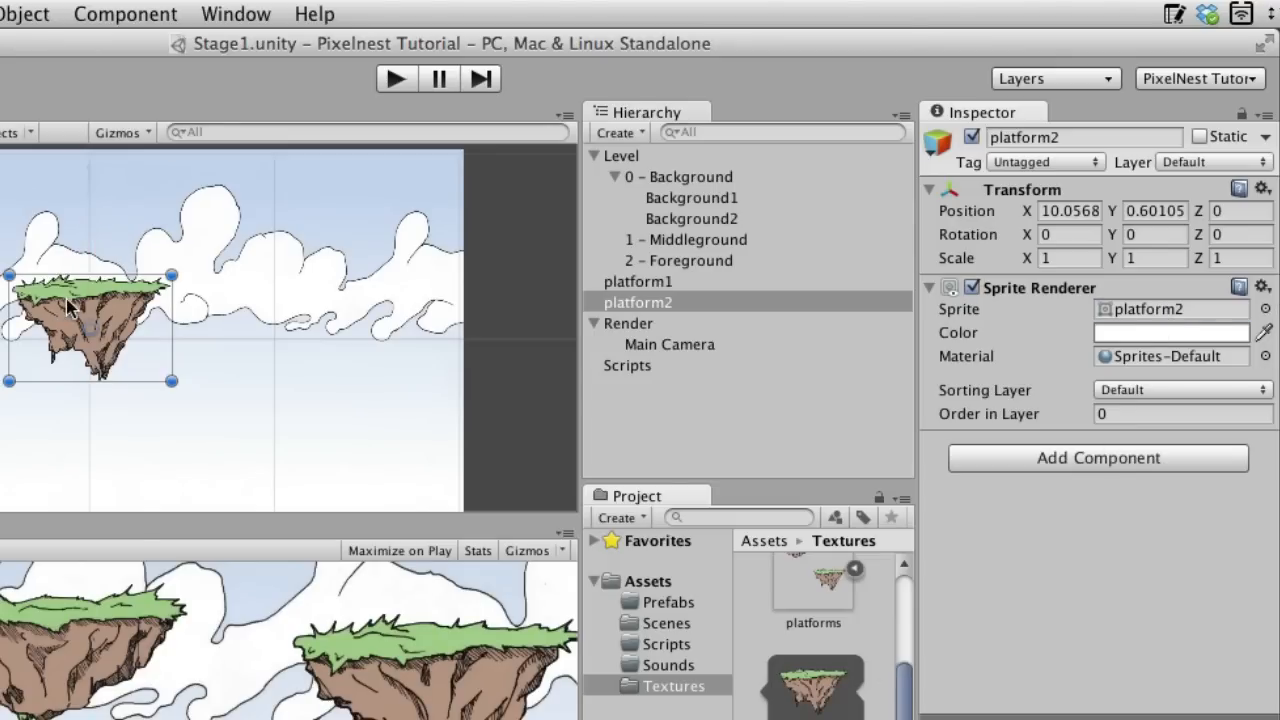
Step: Move platform2 to about X 13.6, Y -0.39 and make both platforms children of 1 - Middleground
left_click_drag(82, 306, 150, 320)
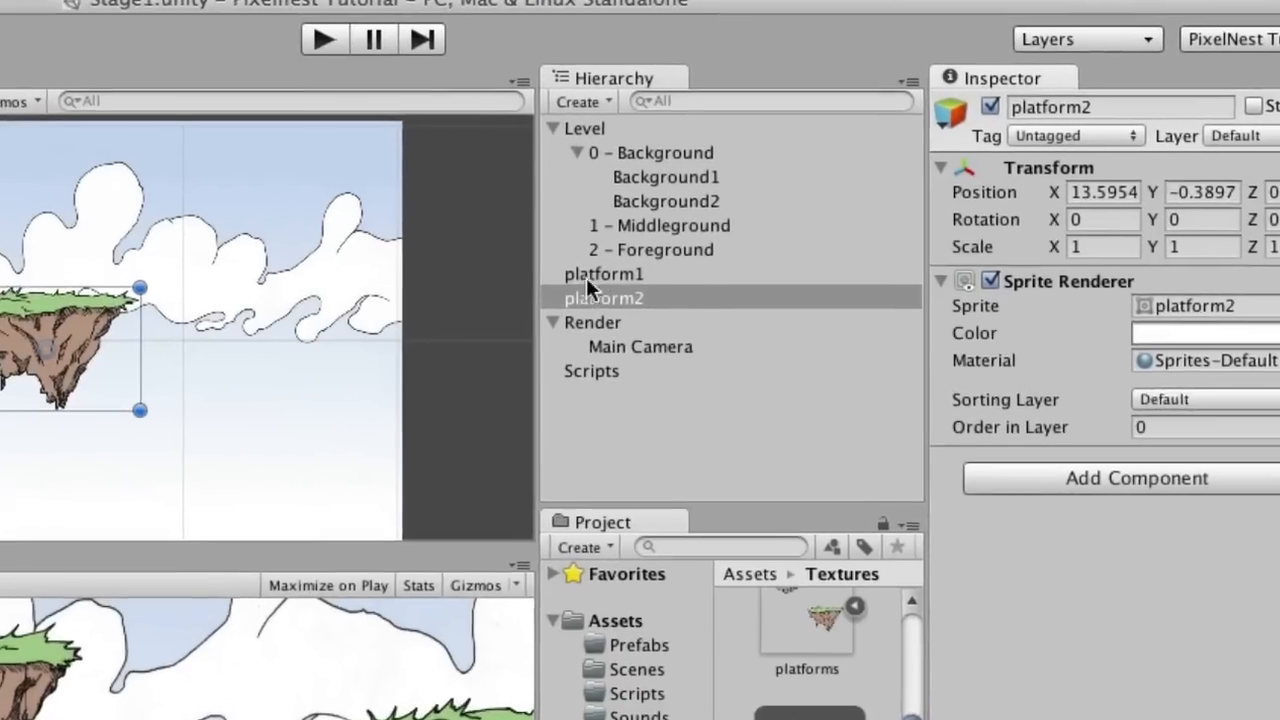
left_click_drag(630, 281, 669, 238)
left_click_drag(576, 196, 584, 198)
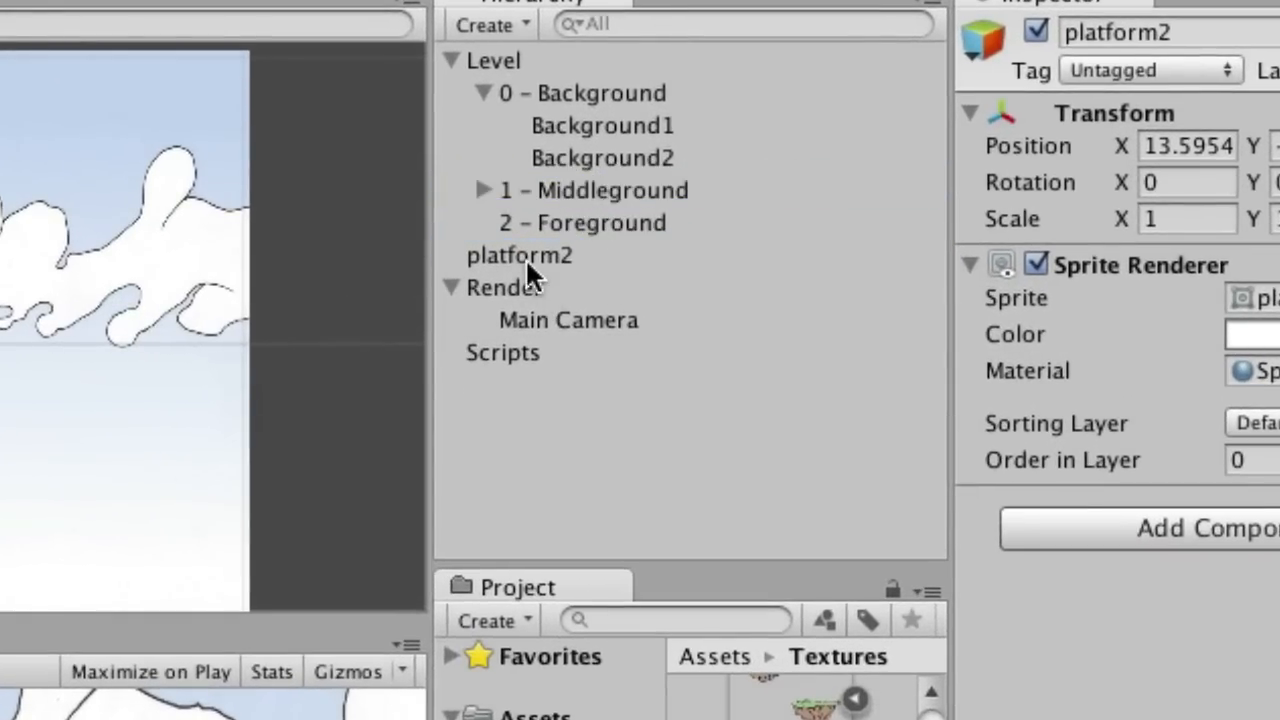
left_click_drag(525, 257, 584, 191)
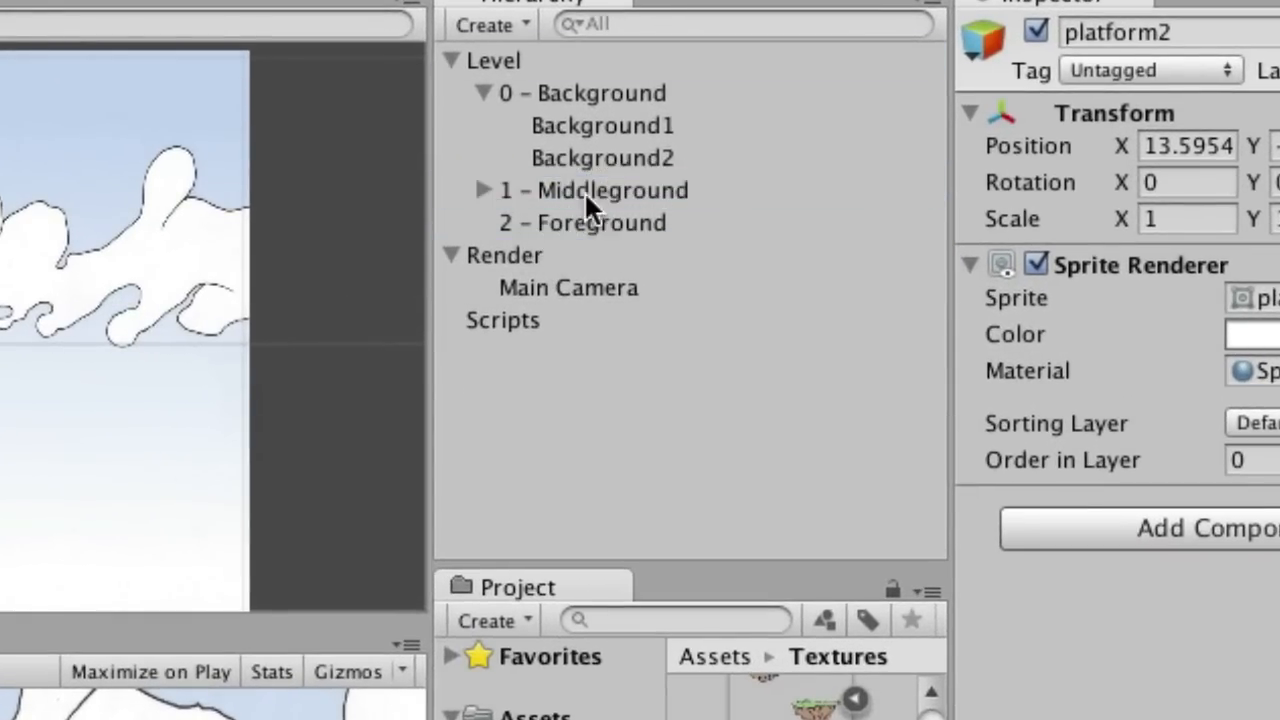
left_click(482, 190)
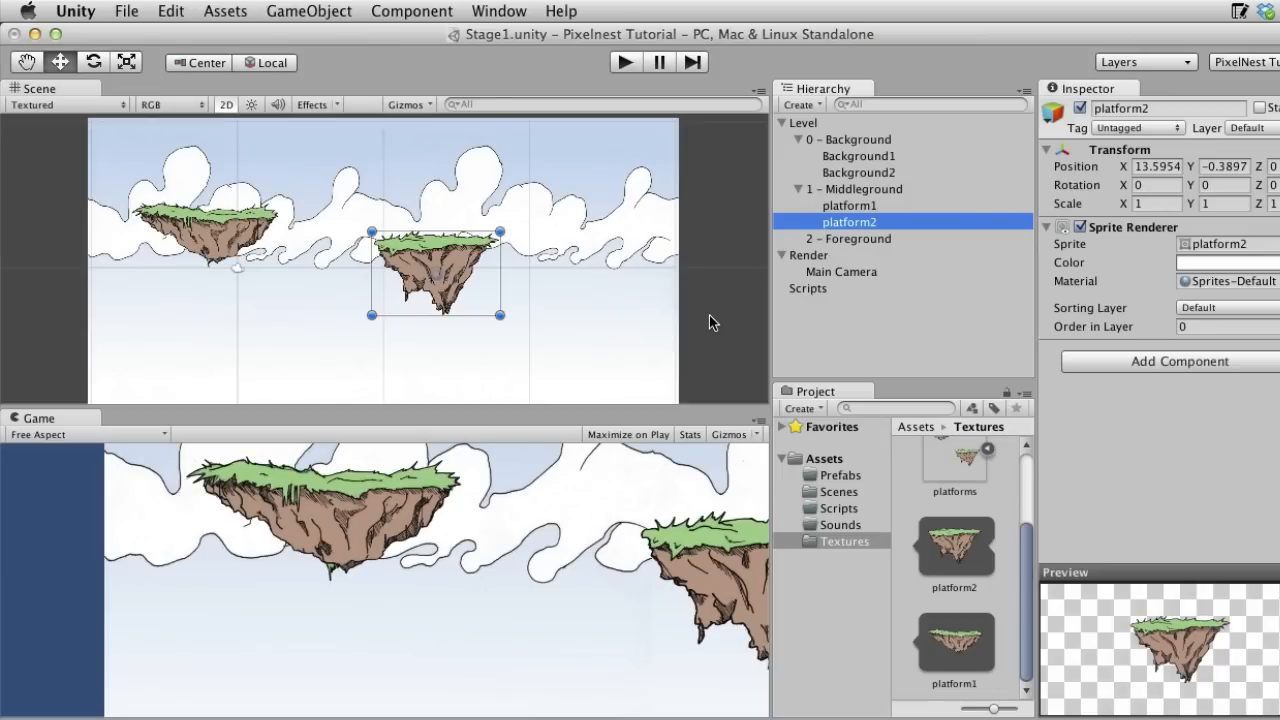
Step: Save platform1 and platform2 as prefabs in the Prefabs folder
left_click(848, 206)
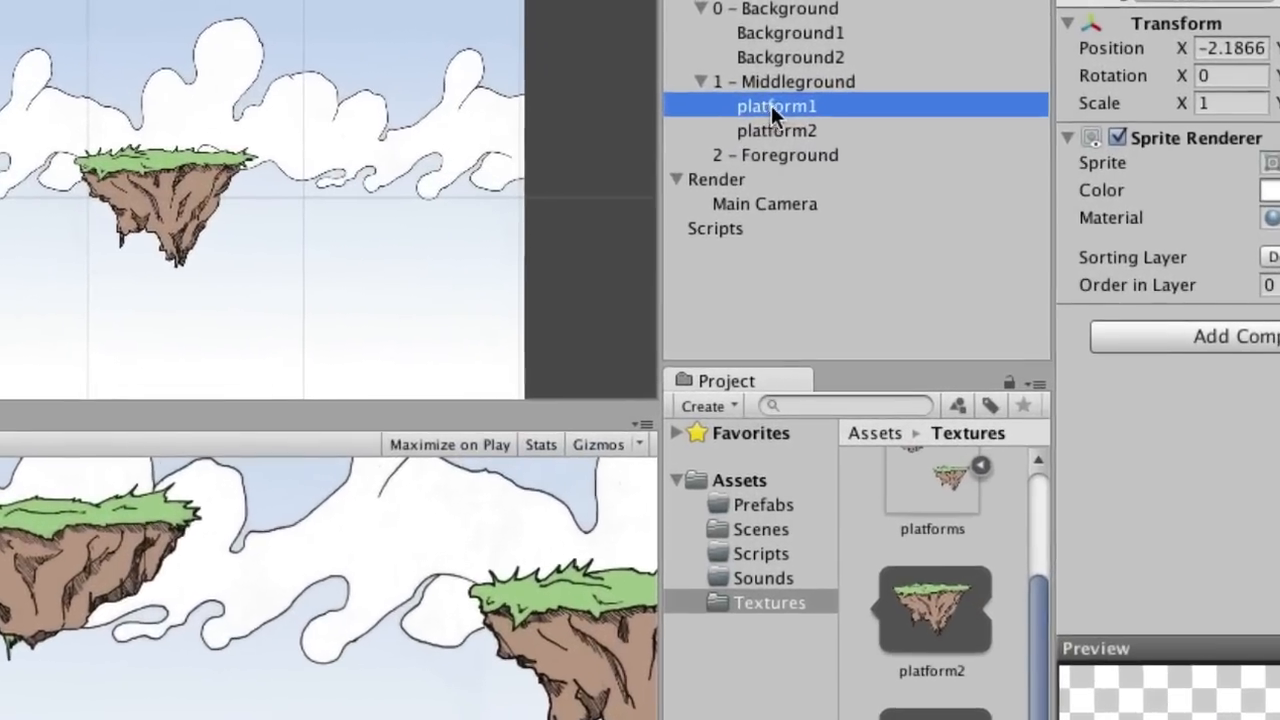
left_click_drag(777, 112, 728, 523)
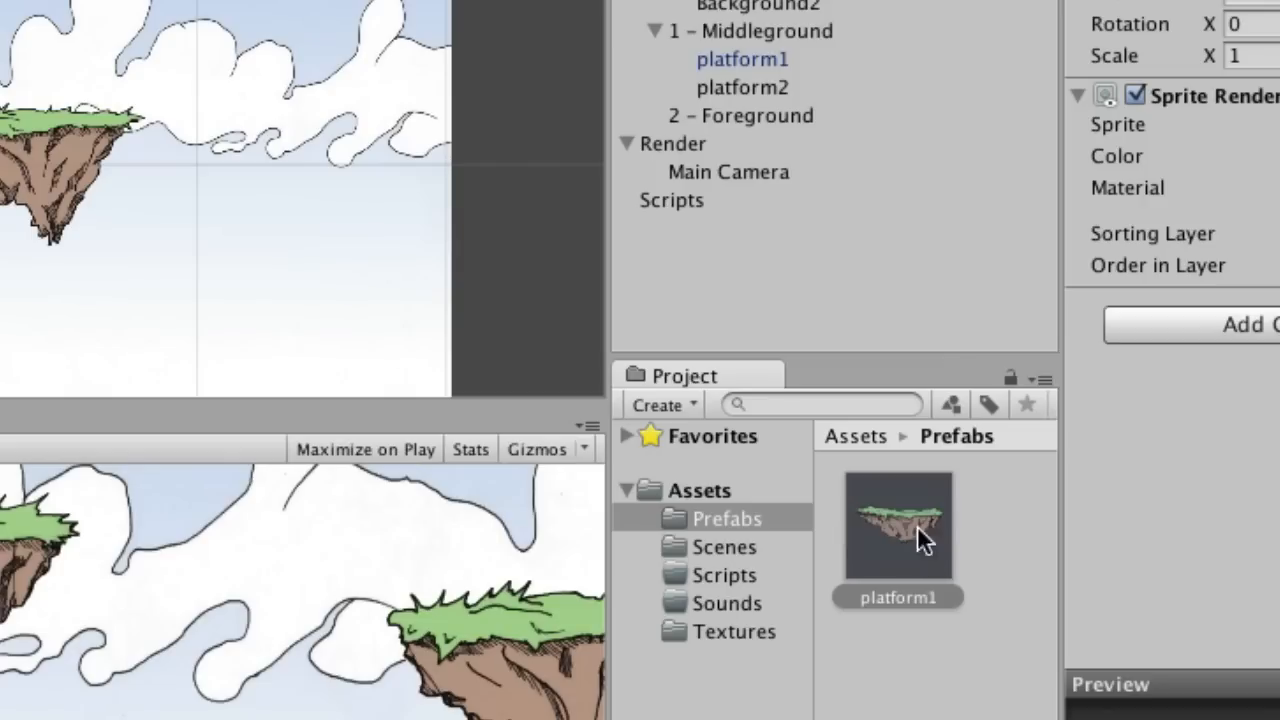
left_click_drag(742, 87, 725, 527)
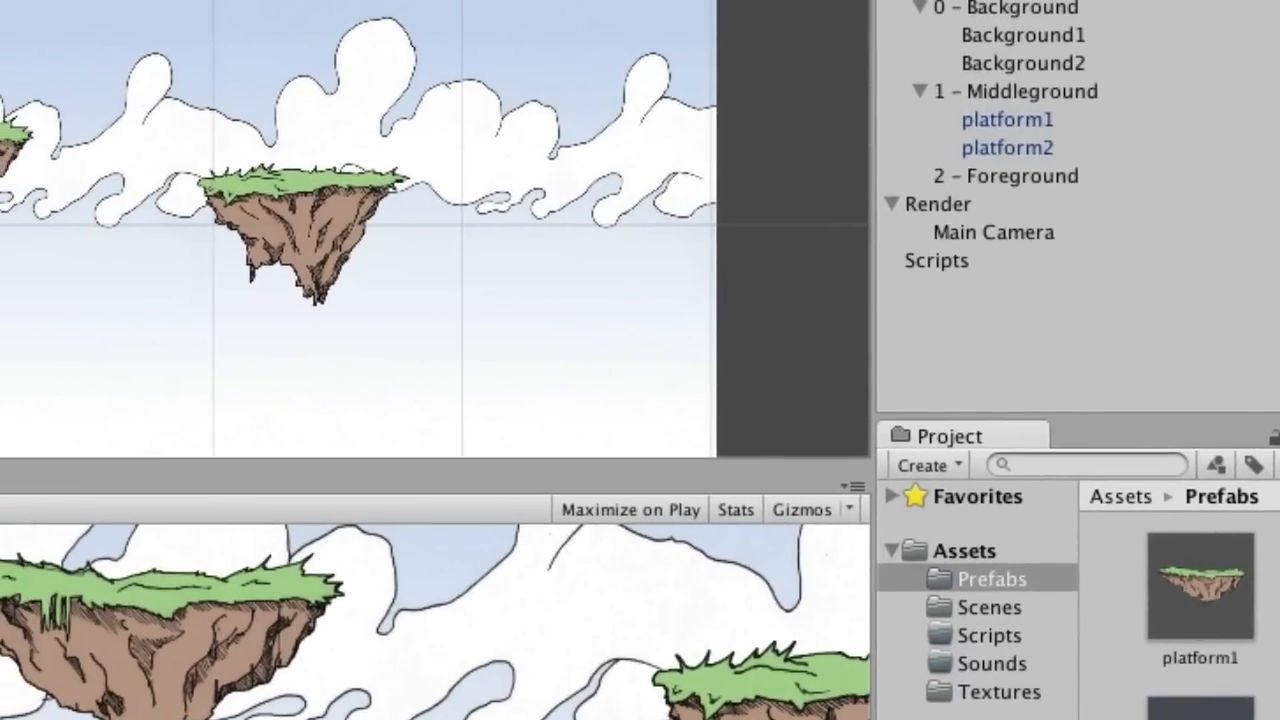
Step: Place another platform2 prefab instance at about X 25.06, Y 1.41 and parent it to 1 - Middleground
left_click_drag(1200, 708, 588, 188)
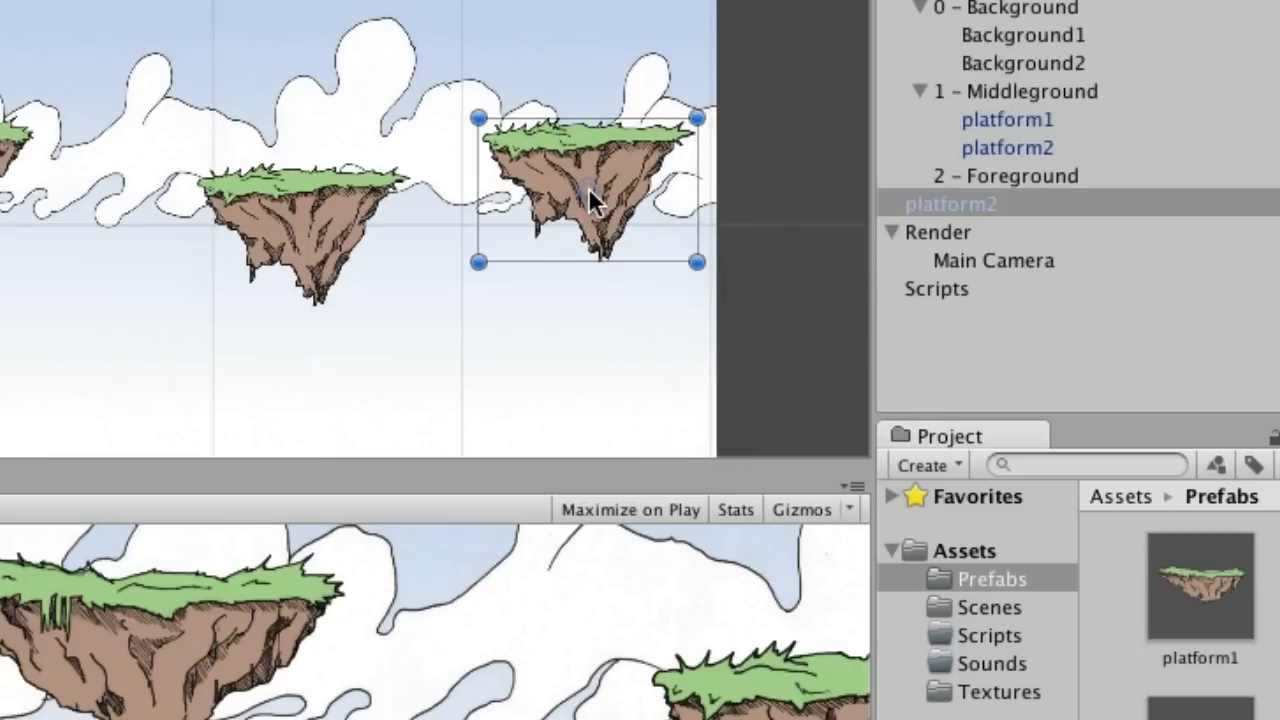
left_click_drag(981, 203, 1046, 87)
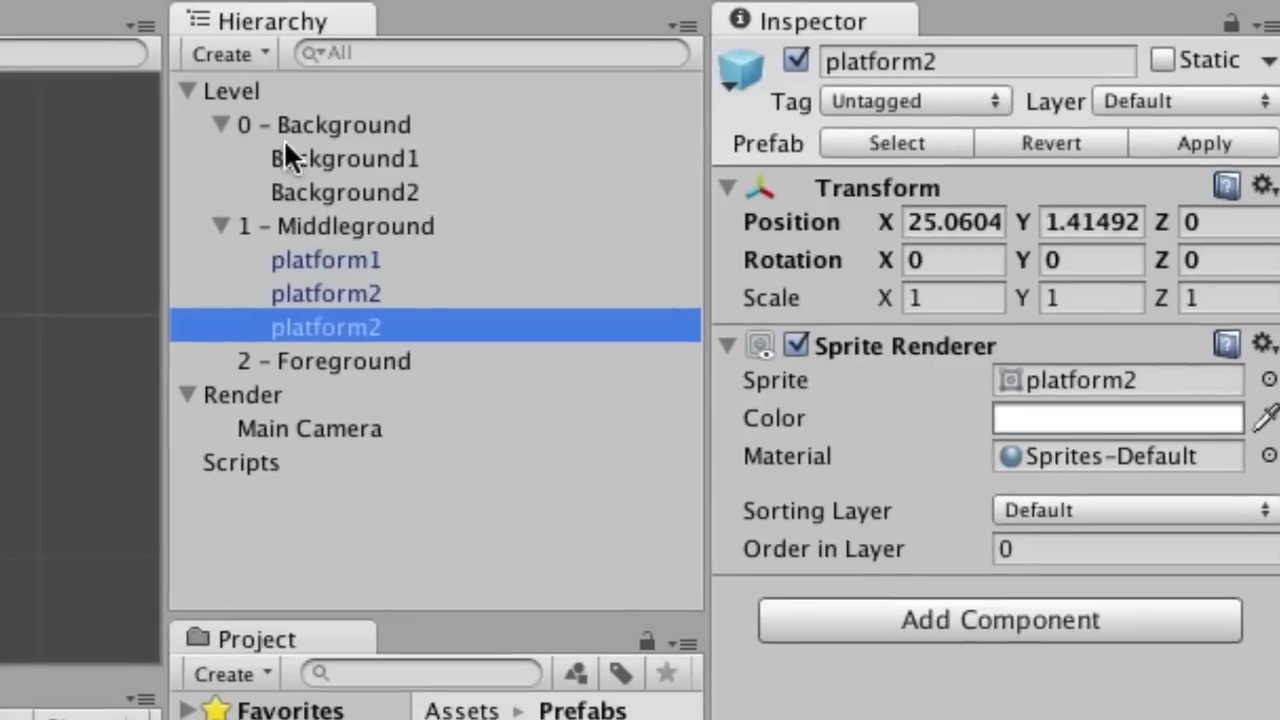
Step: Set the Z position of the 0 - Background object to 10
left_click(309, 126)
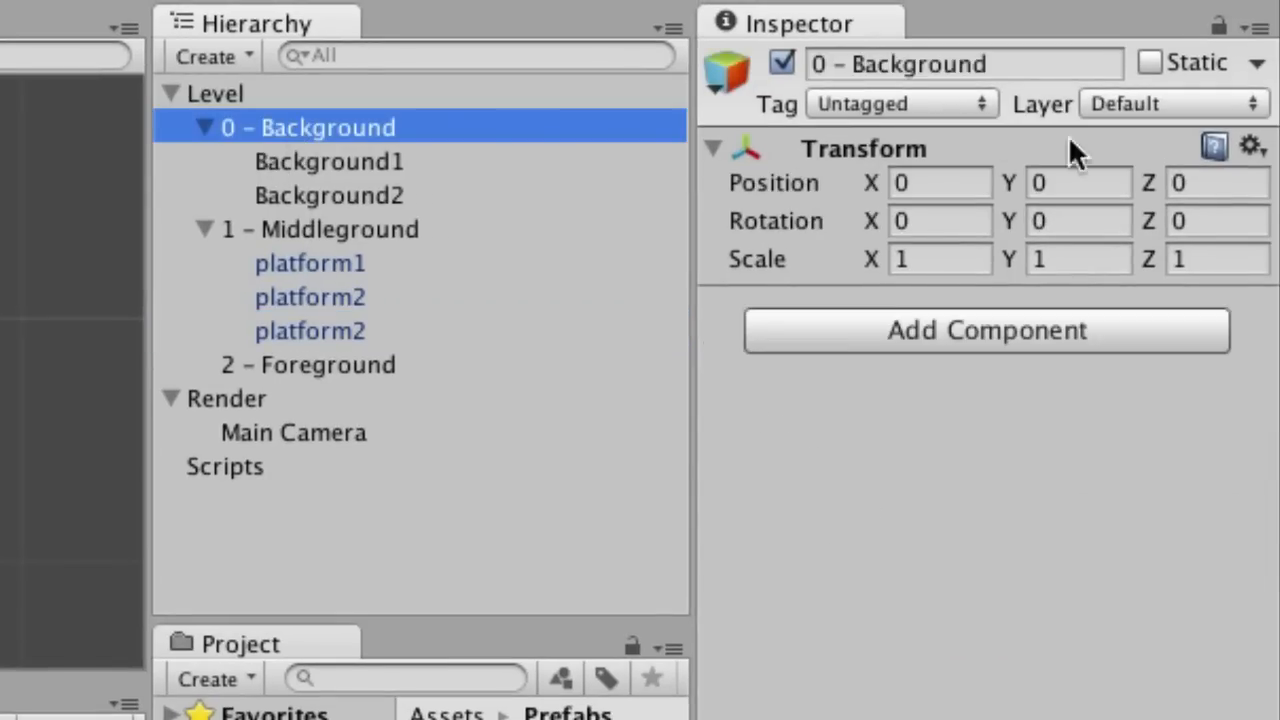
left_click(1210, 181)
type("10")
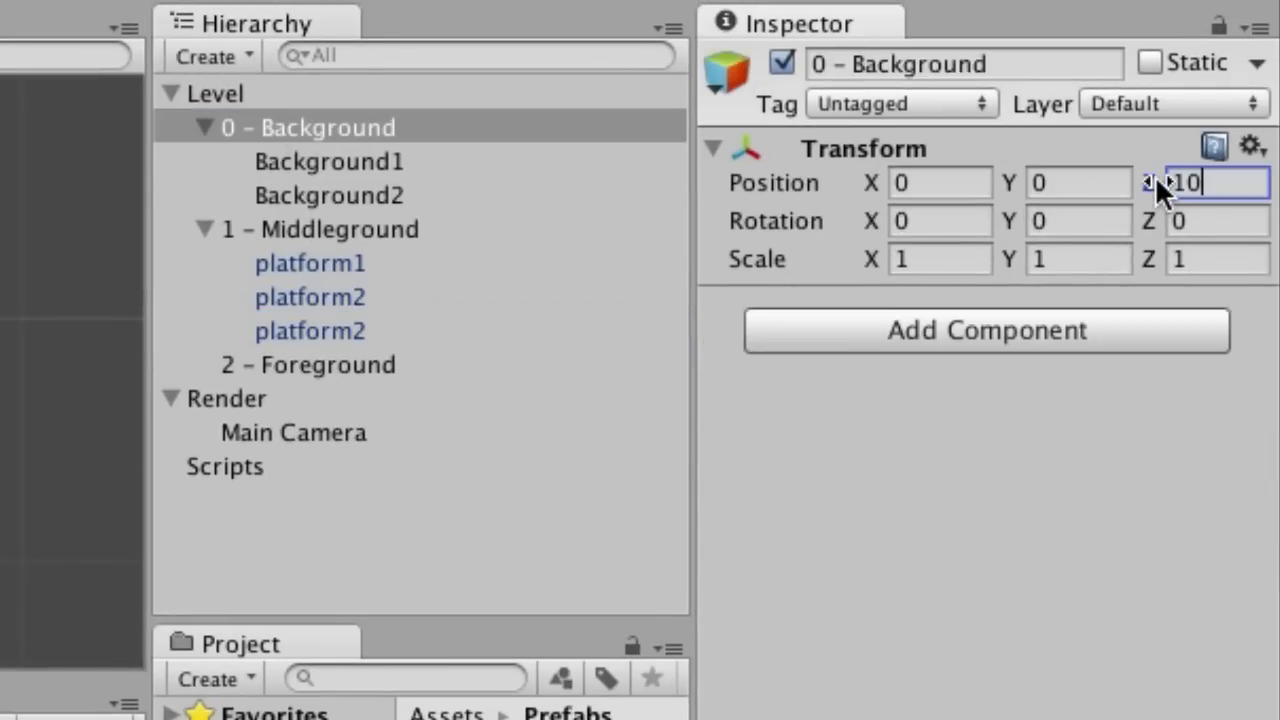
key("Tab")
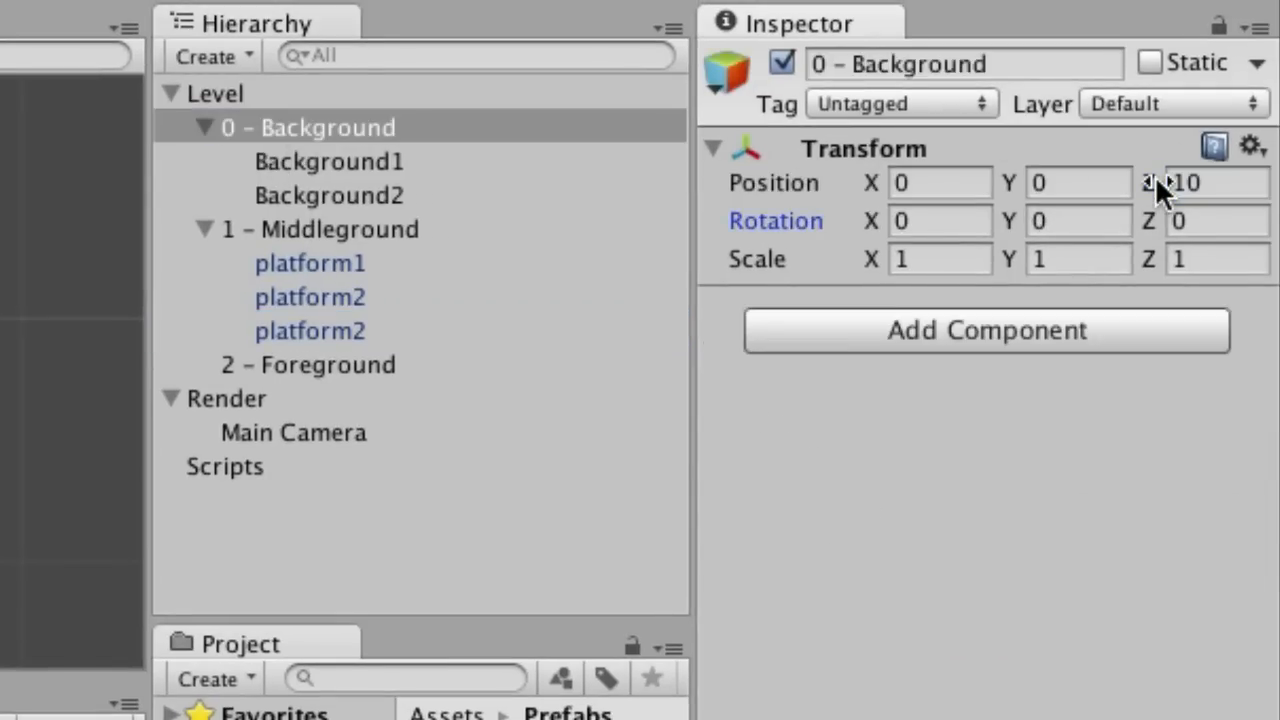
Step: Set the Z position of 1 - Middleground to 5, then select 2 - Foreground
left_click(344, 230)
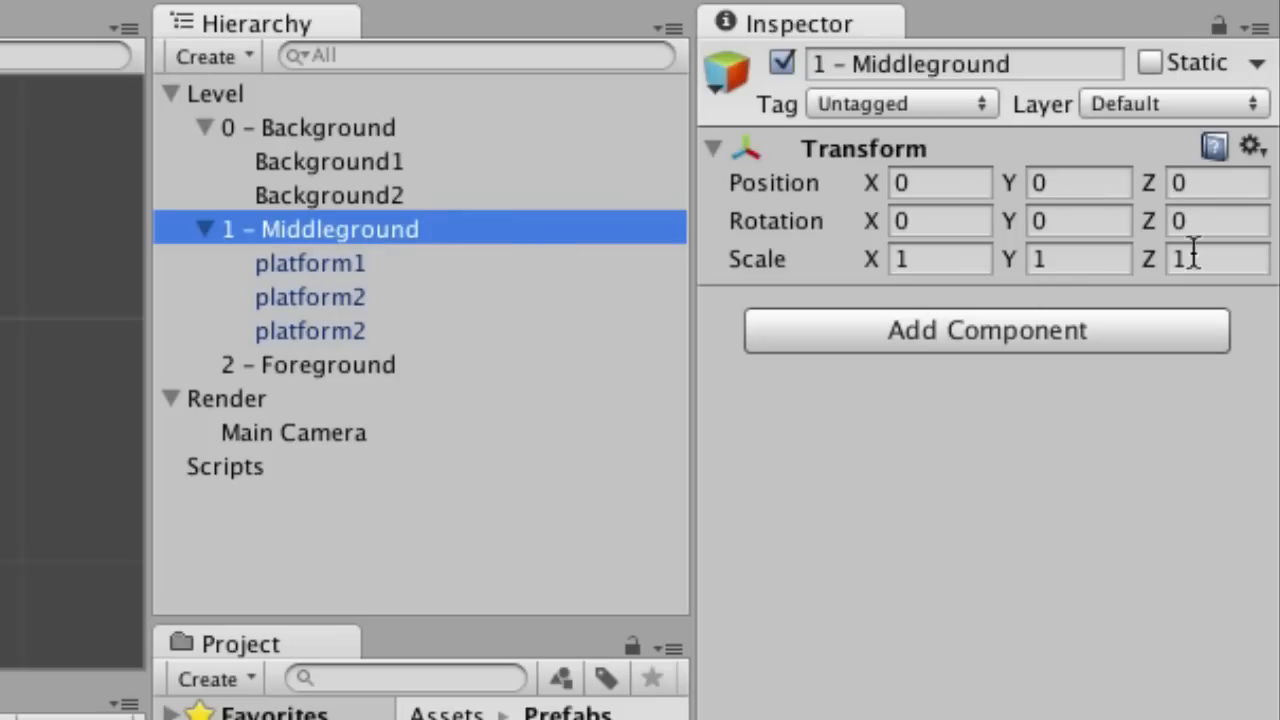
left_click(1211, 186)
type("5")
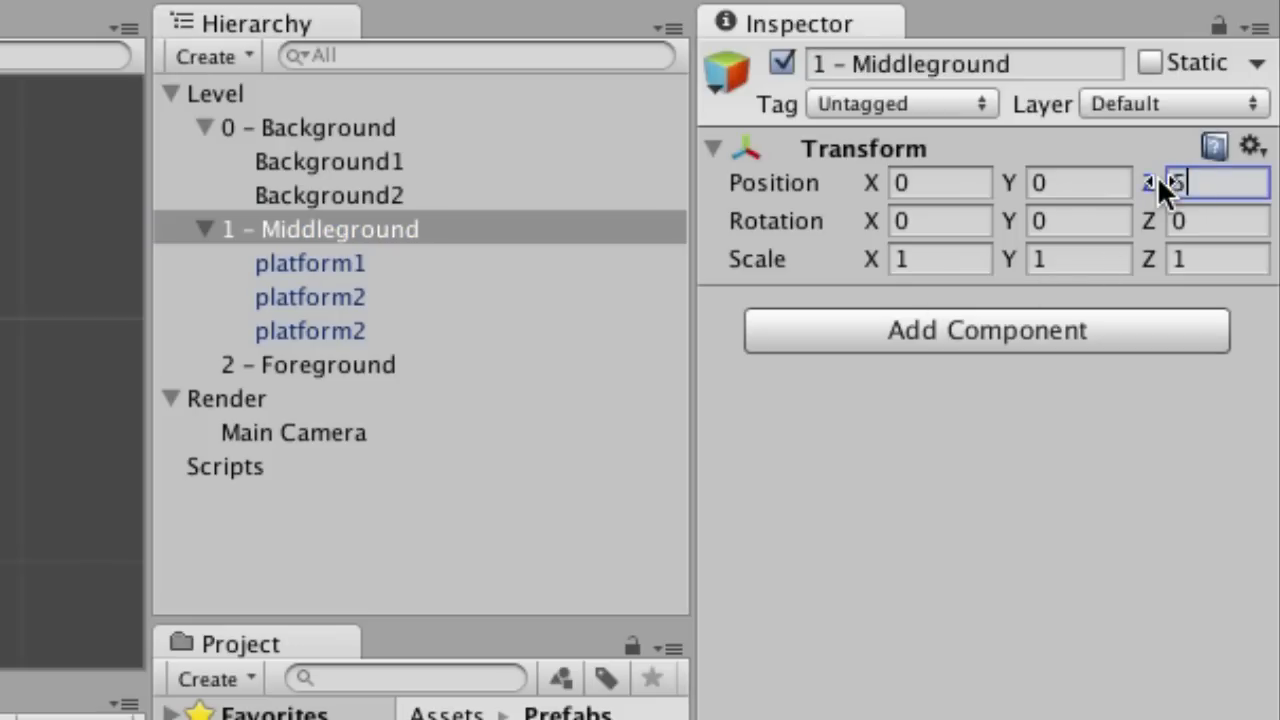
left_click(300, 368)
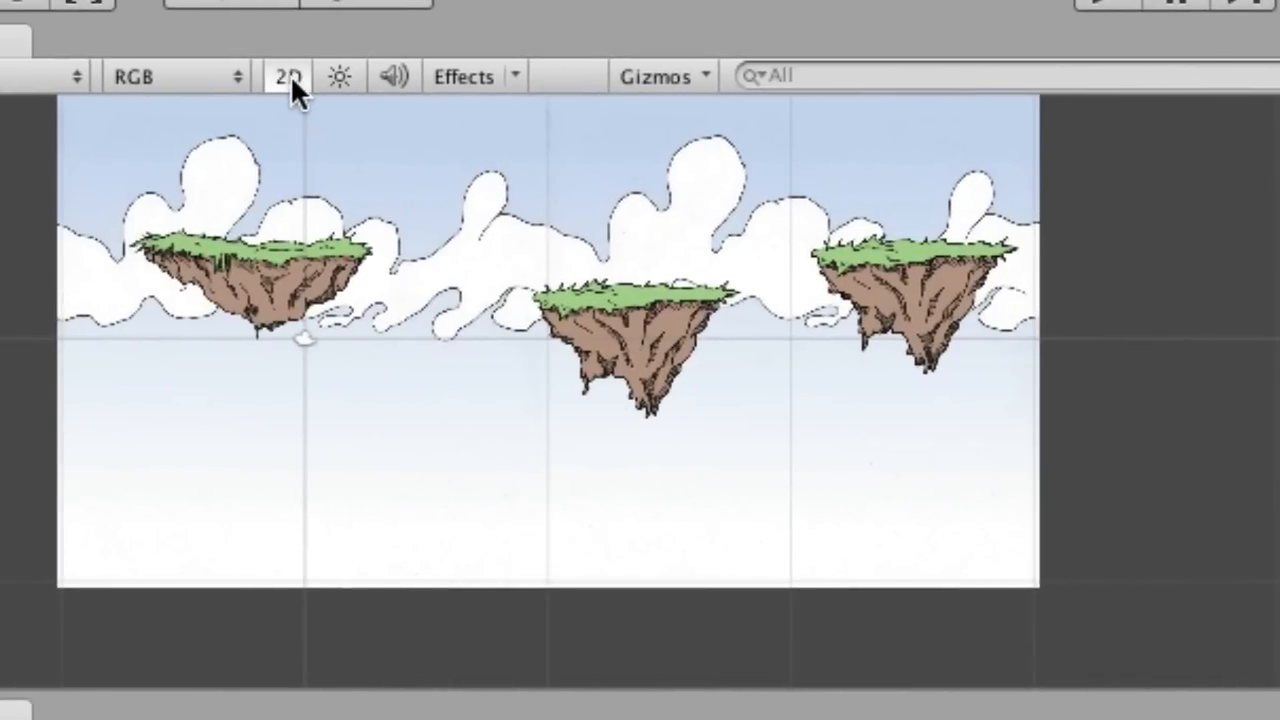
Step: Inspect the depth separation of the background and platforms in the 3D scene view, then return to the 2D view
left_click(291, 77)
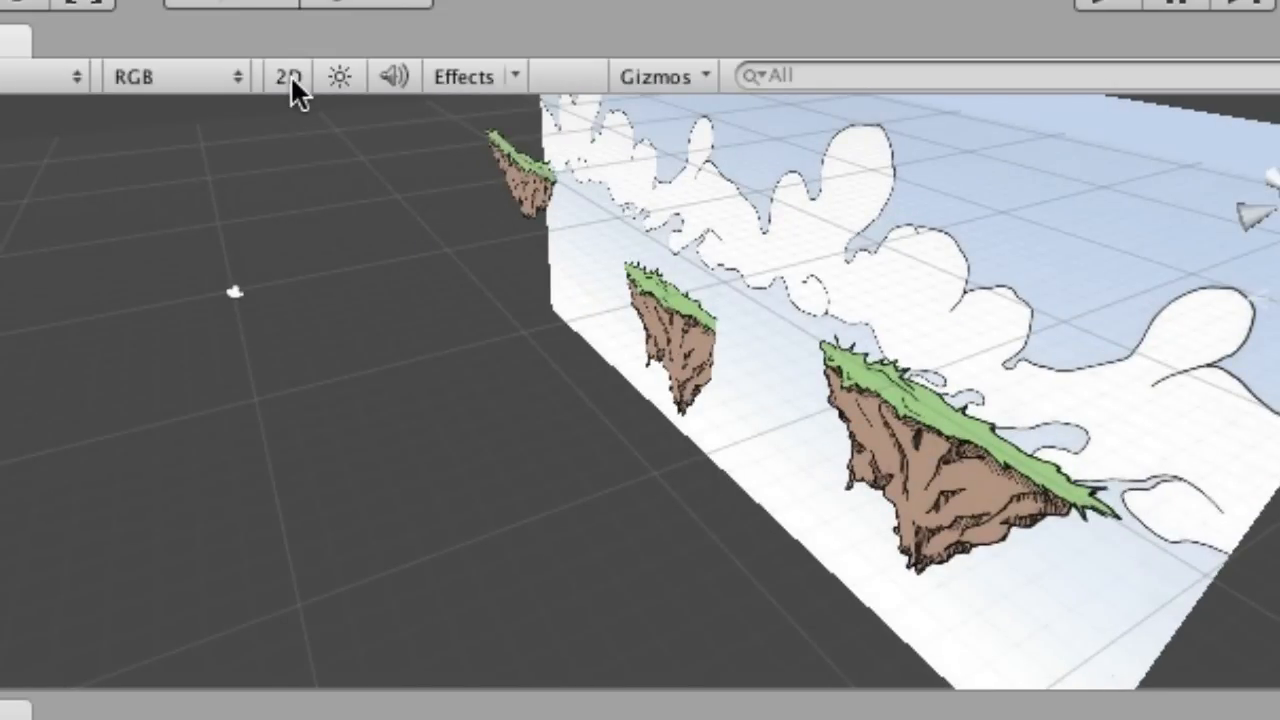
left_click_drag(249, 297, 377, 258, "alt")
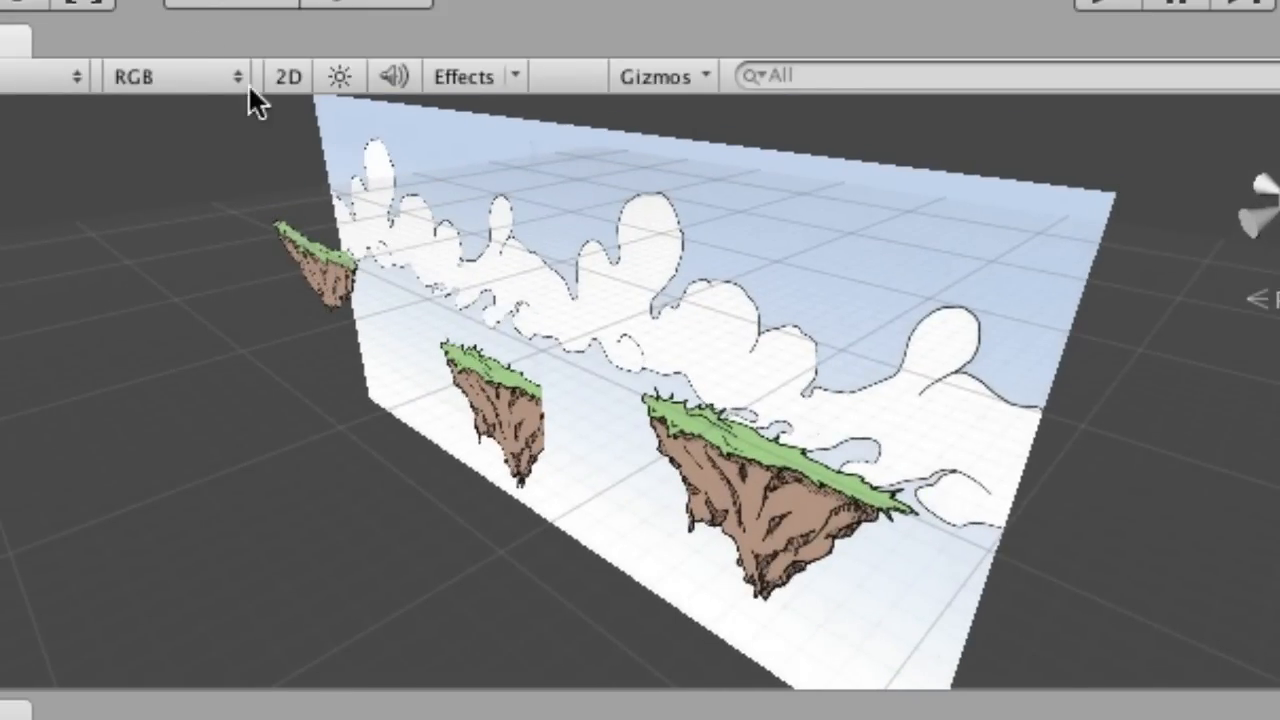
left_click(288, 76)
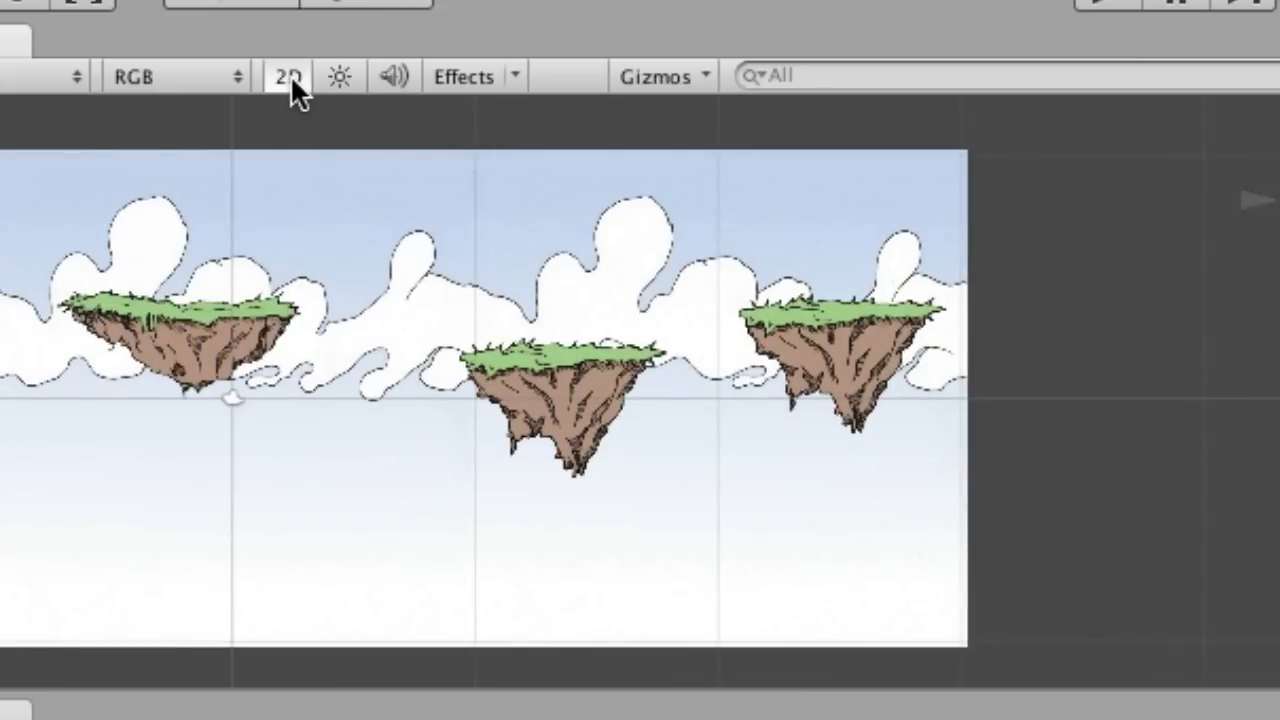